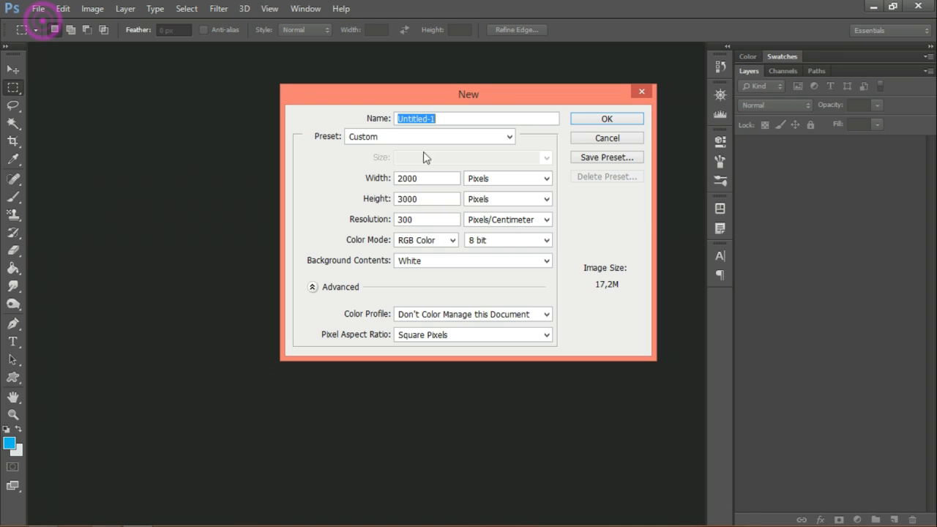
- Create a new document with a white background, 2500 pixels wide and 3000 pixels high
{"action": "left_click_drag", "start_coordinate": [418, 179], "coordinate": [372, 179]}
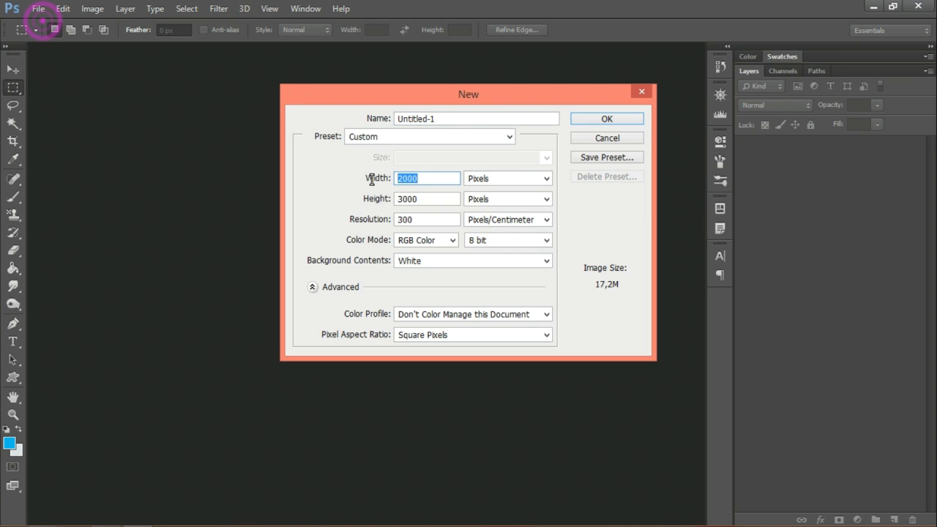
{"action": "type", "text": "25"}
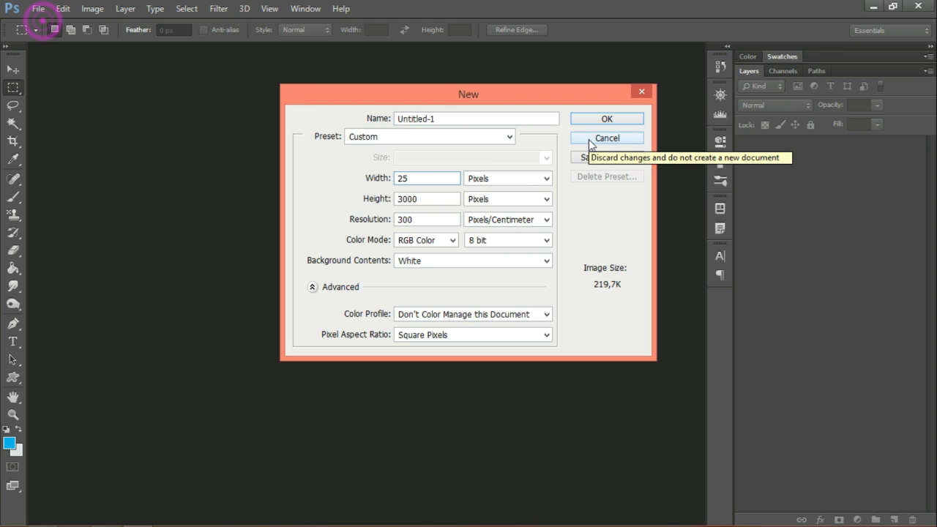
{"action": "type", "text": "00"}
{"action": "left_click", "coordinate": [603, 119]}
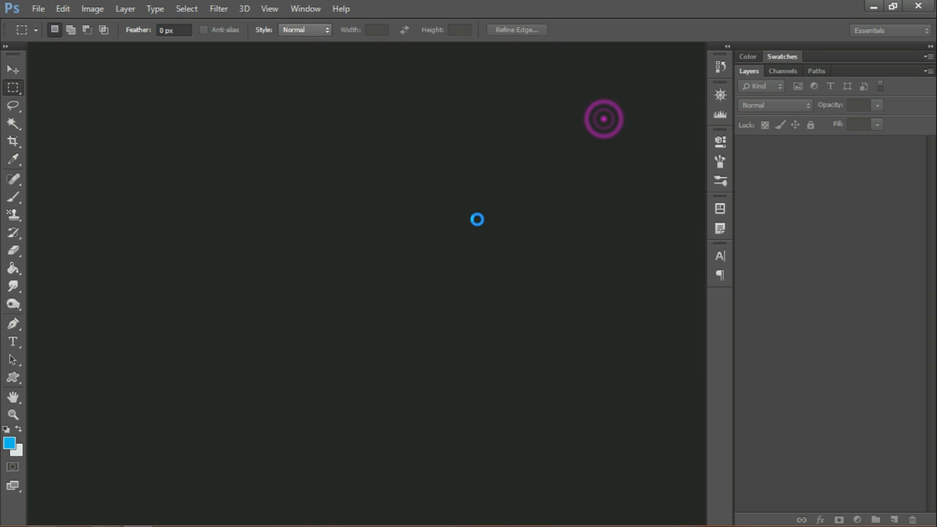
- Rotate the canvas 90° clockwise
{"action": "left_click", "coordinate": [92, 9]}
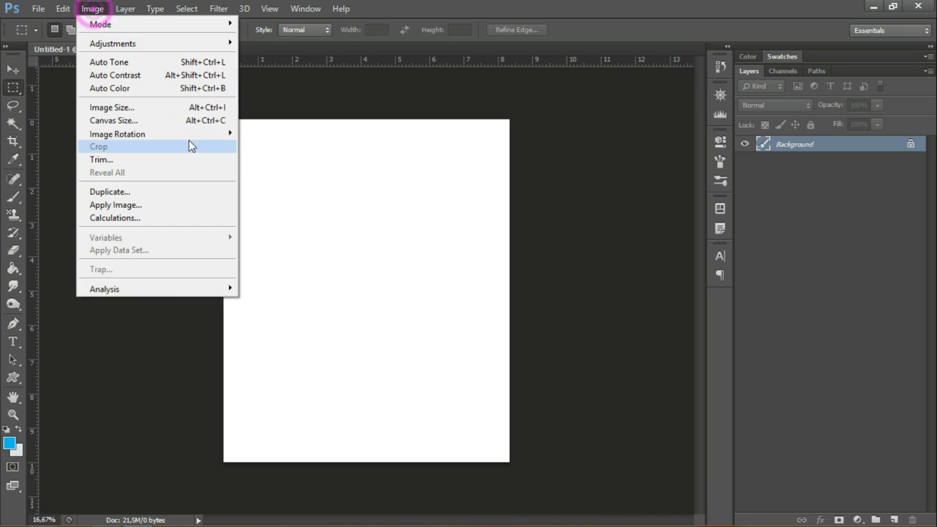
{"action": "mouse_move", "coordinate": [218, 134]}
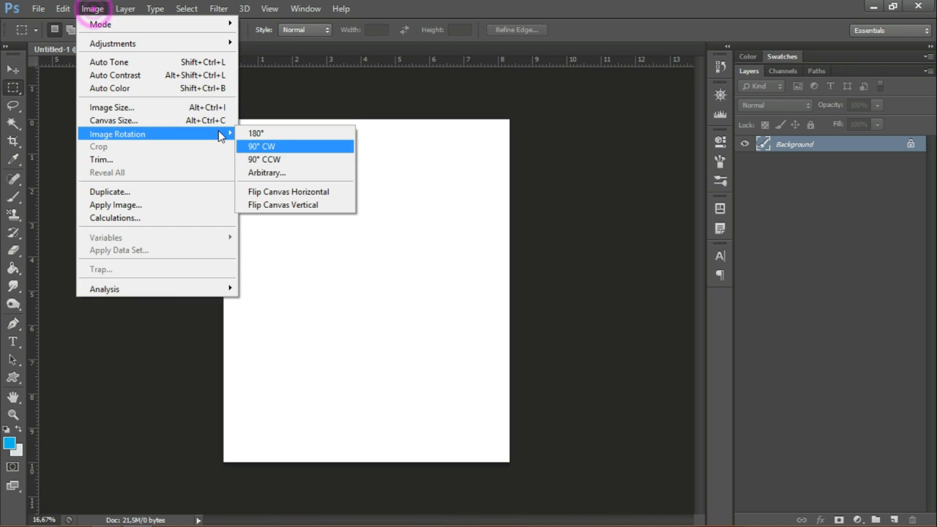
{"action": "left_click", "coordinate": [271, 146]}
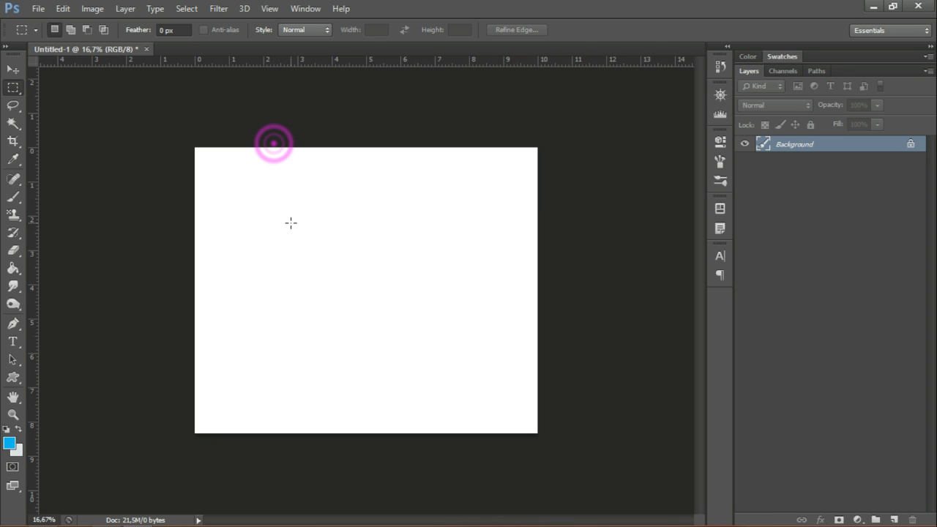
- Add the text STRONG centred across the canvas, slightly above the middle, and convert the text layer to a shape
{"action": "scroll", "coordinate": [290, 223], "scroll_direction": "up", "scroll_amount": 3}
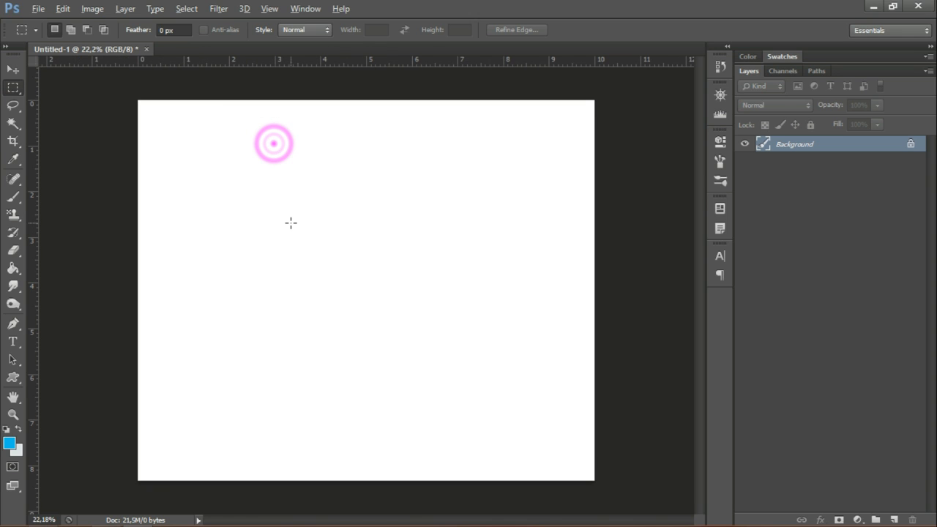
{"action": "left_click", "coordinate": [13, 341]}
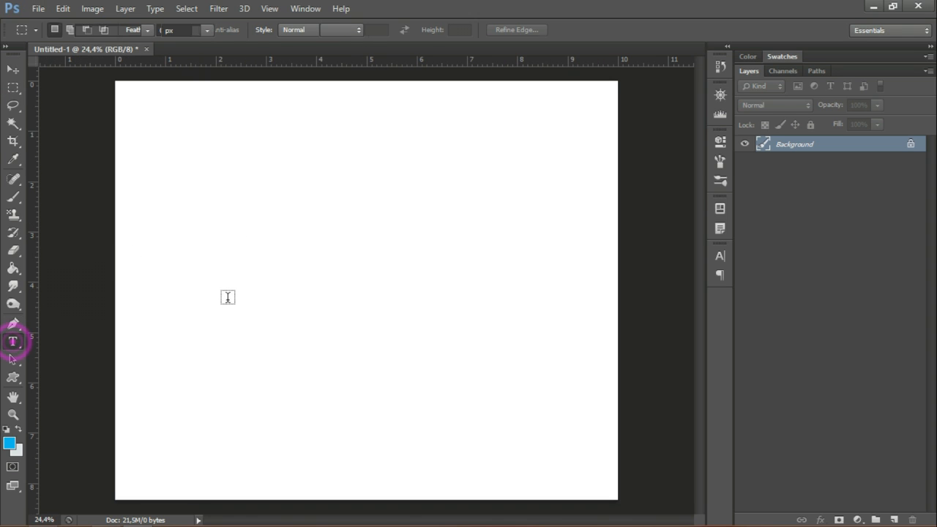
{"action": "left_click", "coordinate": [231, 297]}
{"action": "type", "text": "S"}
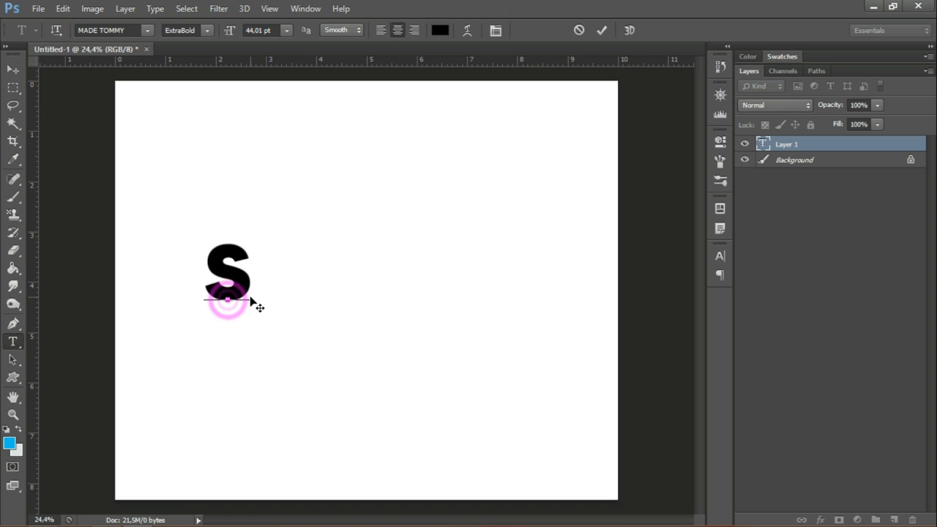
{"action": "type", "text": "TRONG"}
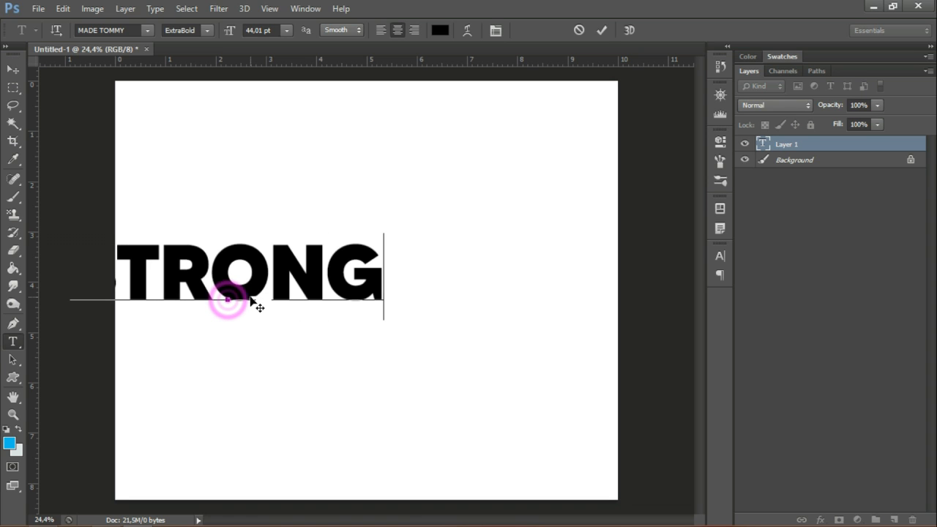
{"action": "left_click_drag", "start_coordinate": [282, 262], "coordinate": [448, 269]}
{"action": "left_click", "coordinate": [602, 30]}
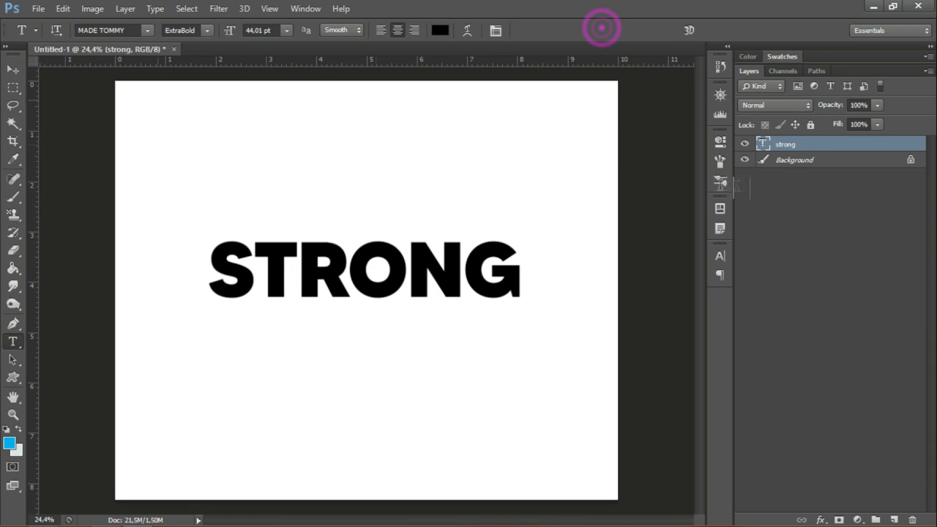
{"action": "right_click", "coordinate": [794, 149]}
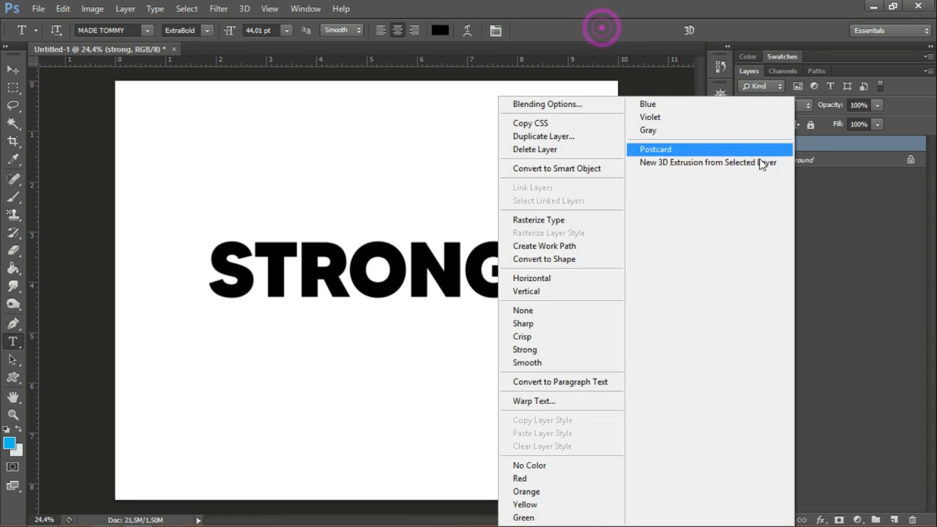
{"action": "left_click", "coordinate": [597, 258]}
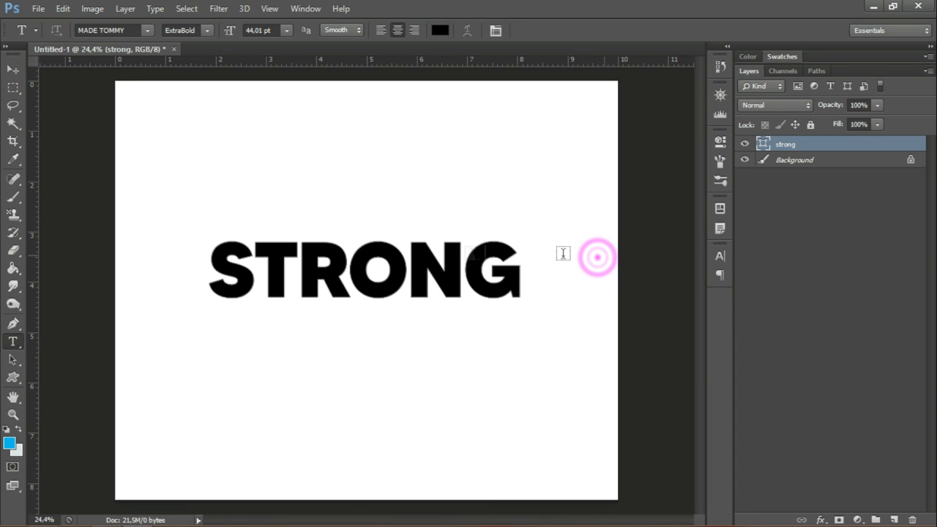
- Select the path of the letter S and cut it onto its own shape layer
{"action": "left_click", "coordinate": [13, 359]}
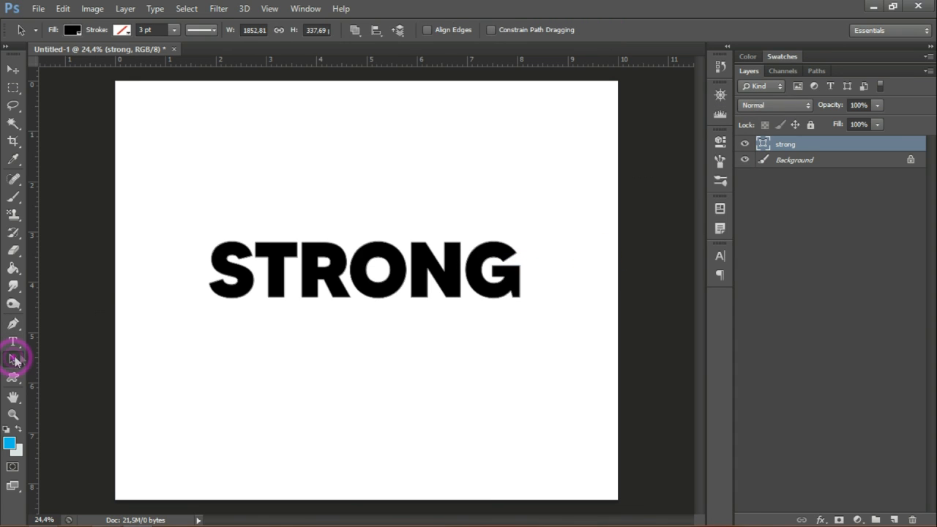
{"action": "scroll", "coordinate": [276, 299], "scroll_direction": "up", "scroll_amount": 1}
{"action": "scroll", "coordinate": [276, 298], "scroll_direction": "up", "scroll_amount": 1}
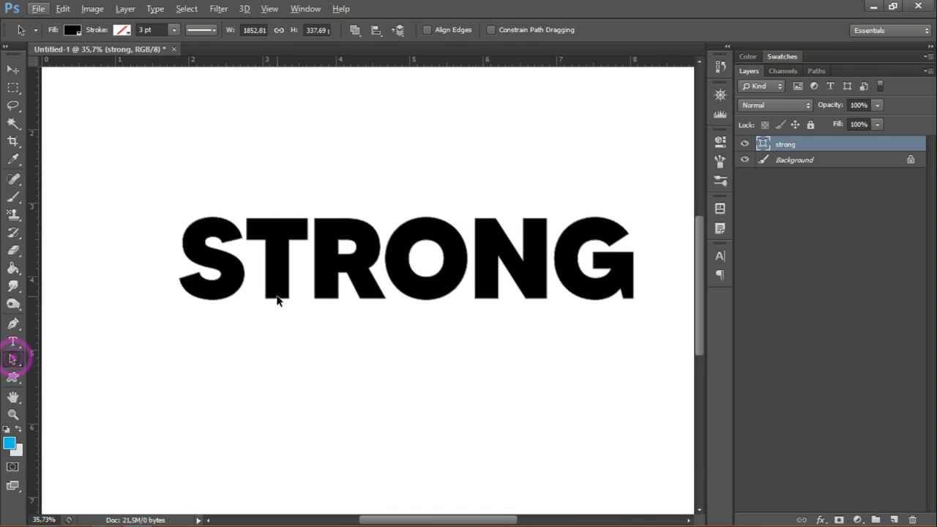
{"action": "scroll", "coordinate": [276, 294], "scroll_direction": "right", "scroll_amount": 2}
{"action": "left_click", "coordinate": [177, 284]}
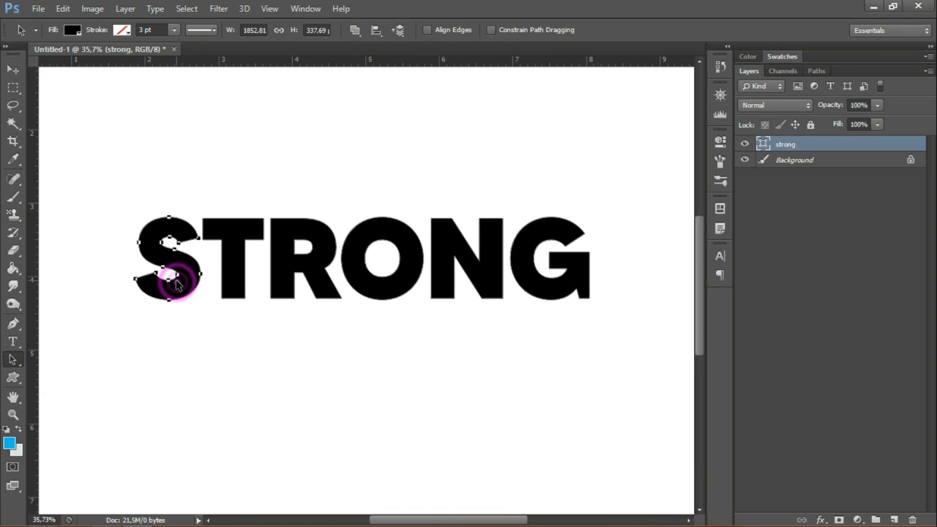
{"action": "left_click", "coordinate": [125, 9]}
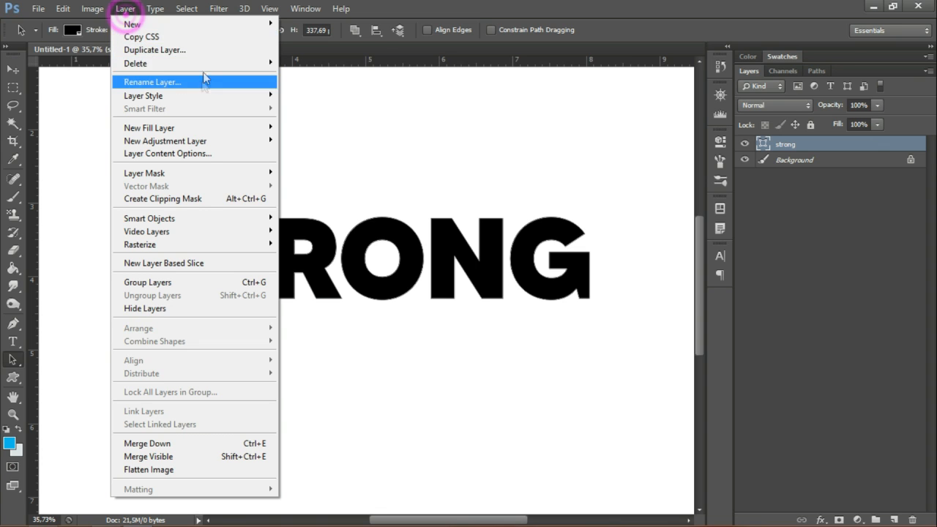
{"action": "mouse_move", "coordinate": [247, 24]}
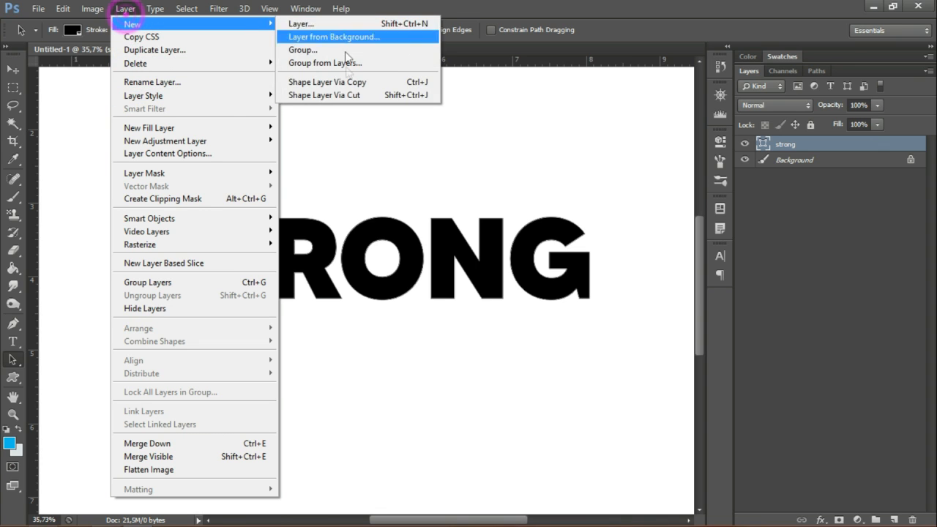
{"action": "left_click", "coordinate": [347, 91]}
- Select the letter T and move it to a separate layer with Shape Layer Via Cut
{"action": "left_click", "coordinate": [252, 234]}
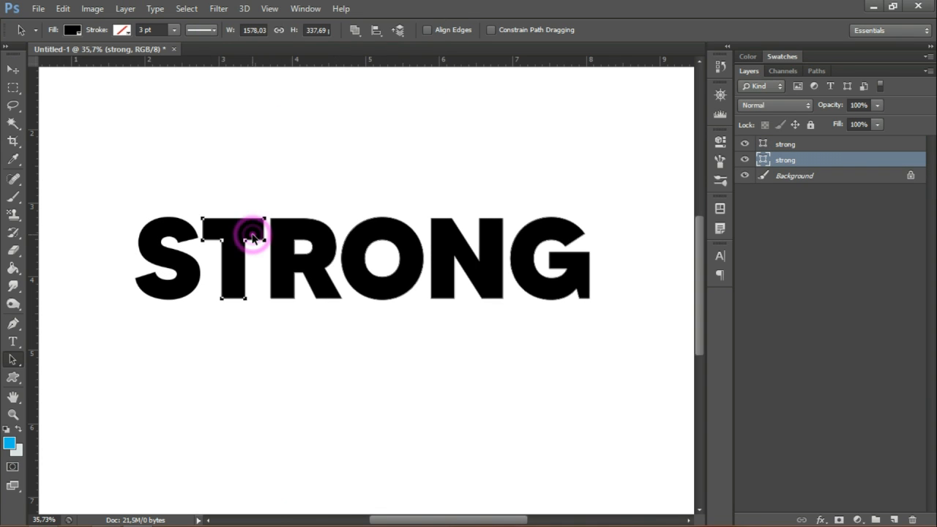
{"action": "left_click", "coordinate": [125, 9]}
{"action": "mouse_move", "coordinate": [145, 28]}
{"action": "left_click", "coordinate": [329, 94]}
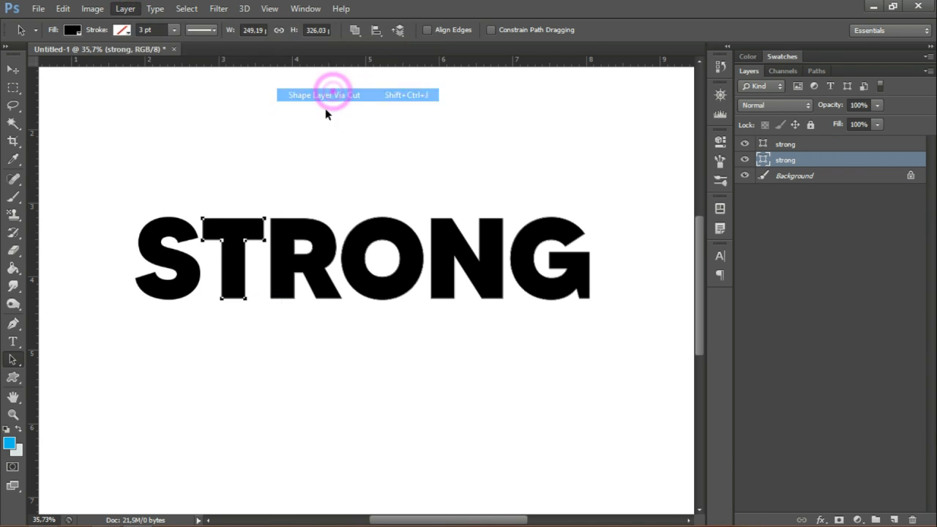
- Select the letter R and move it to a separate layer with Shape Layer Via Cut
{"action": "left_click", "coordinate": [302, 225]}
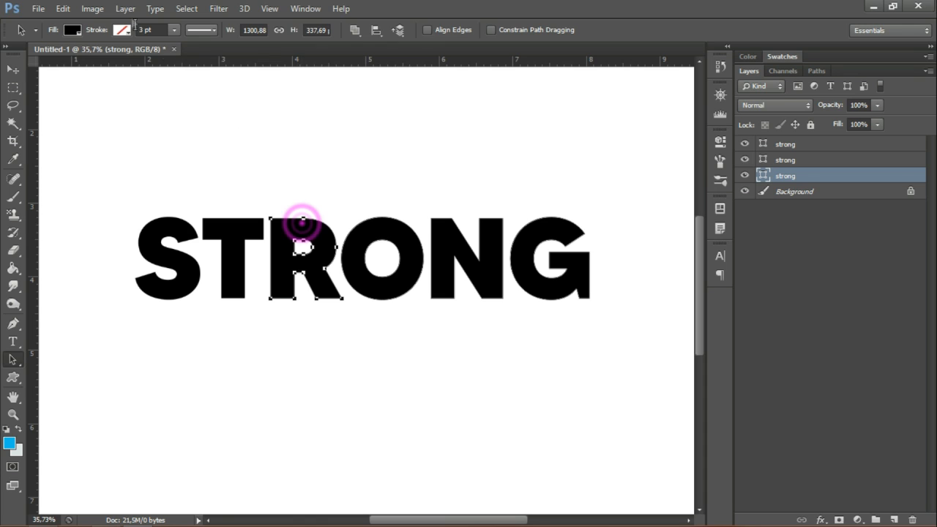
{"action": "left_click", "coordinate": [125, 9]}
{"action": "mouse_move", "coordinate": [209, 26]}
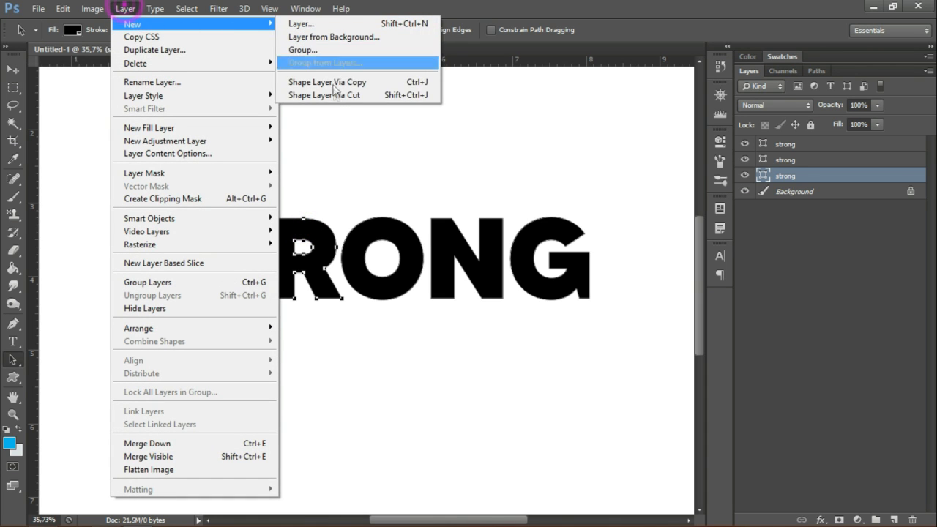
{"action": "left_click", "coordinate": [335, 98]}
- Select the letter O and move it to a separate layer with Shape Layer Via Cut
{"action": "left_click", "coordinate": [363, 231]}
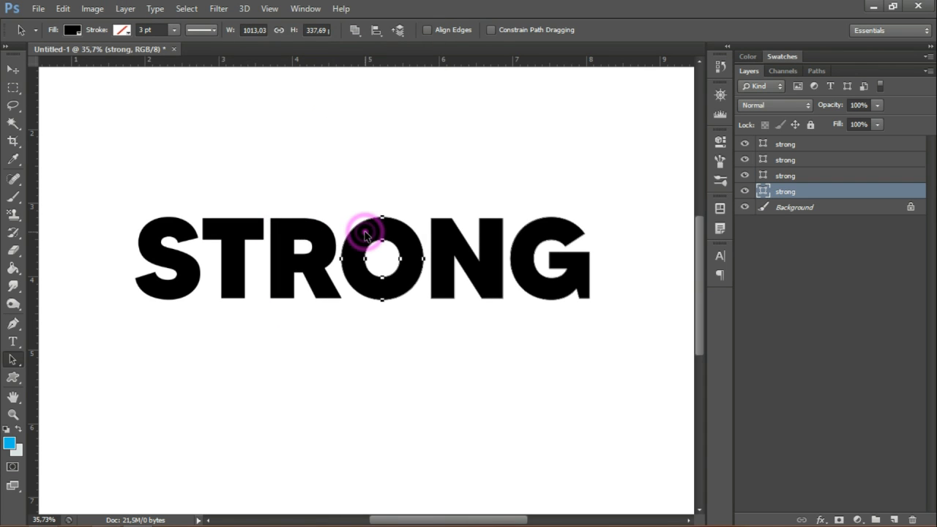
{"action": "left_click", "coordinate": [125, 9]}
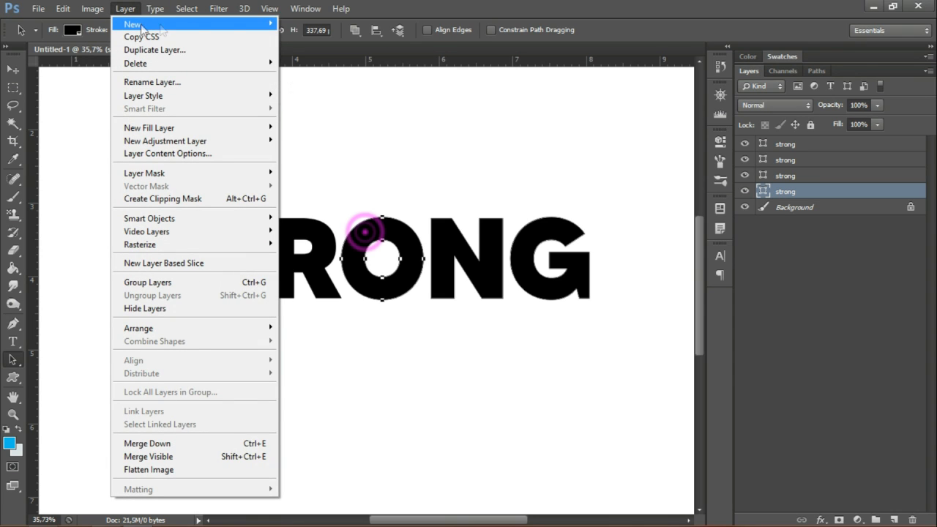
{"action": "mouse_move", "coordinate": [139, 26]}
{"action": "left_click", "coordinate": [315, 94]}
- Select the letter N and move it to a separate layer with Shape Layer Via Cut
{"action": "left_click", "coordinate": [432, 234]}
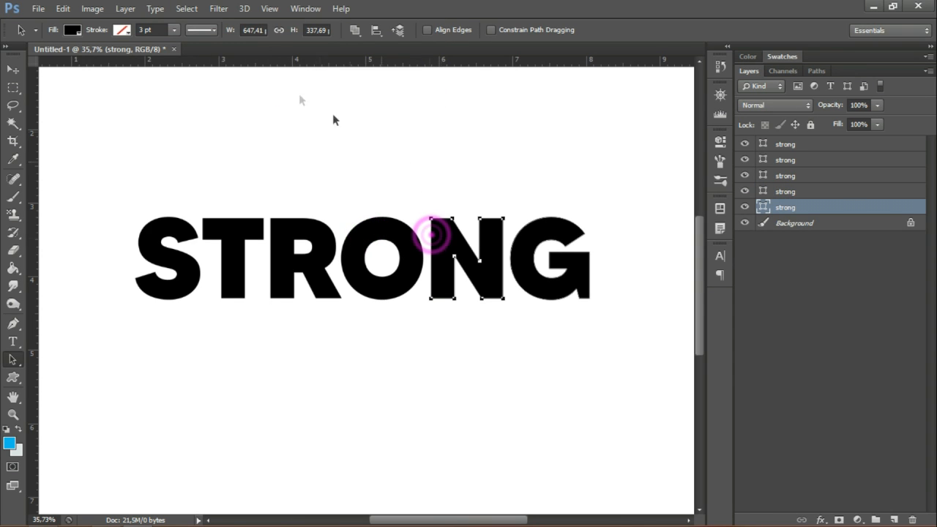
{"action": "left_click", "coordinate": [125, 9]}
{"action": "mouse_move", "coordinate": [133, 24]}
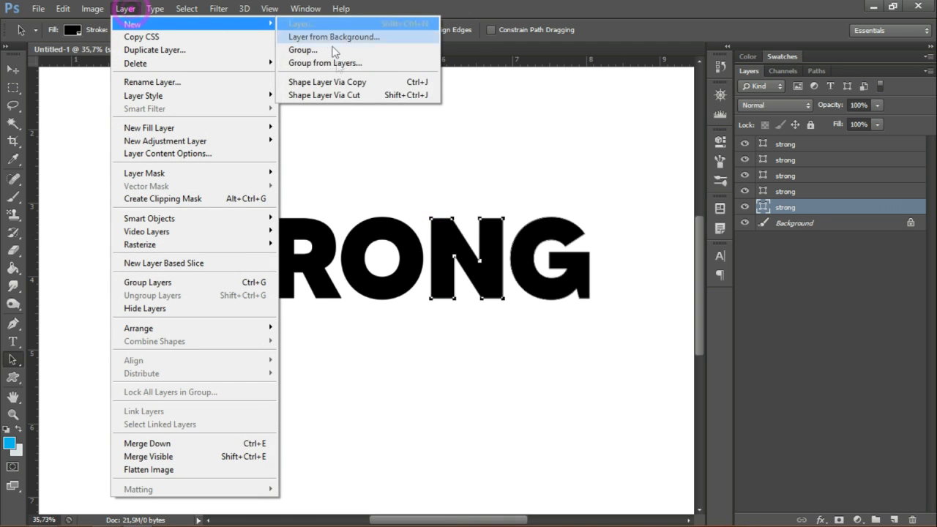
{"action": "left_click", "coordinate": [344, 95]}
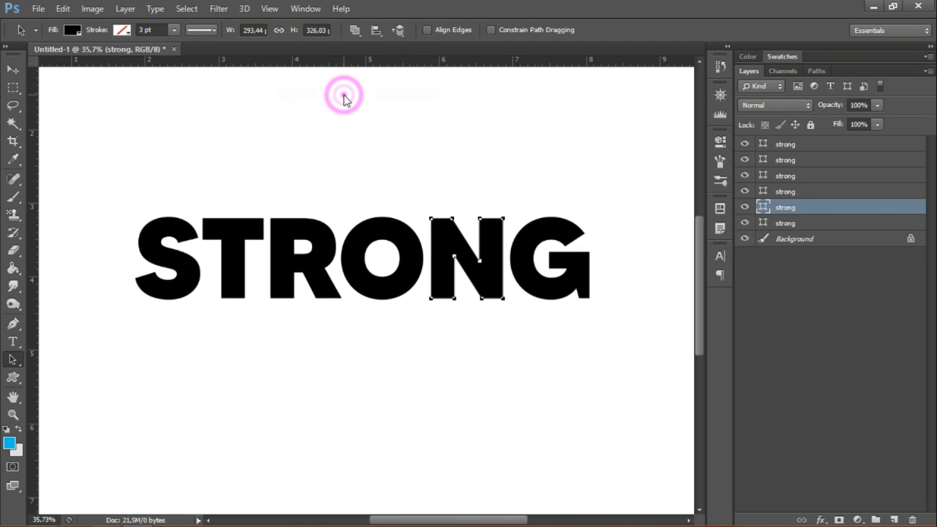
{"action": "left_click", "coordinate": [527, 245]}
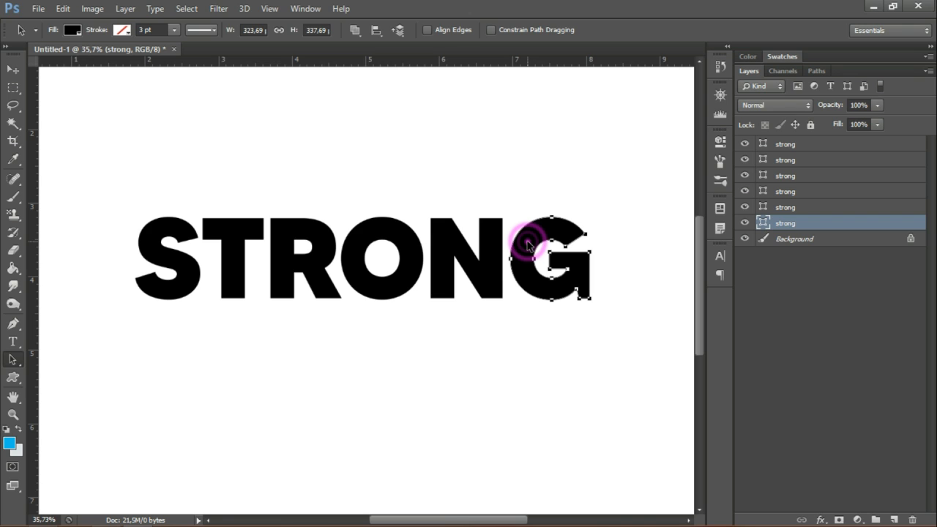
{"action": "left_click", "coordinate": [125, 9]}
{"action": "mouse_move", "coordinate": [141, 26]}
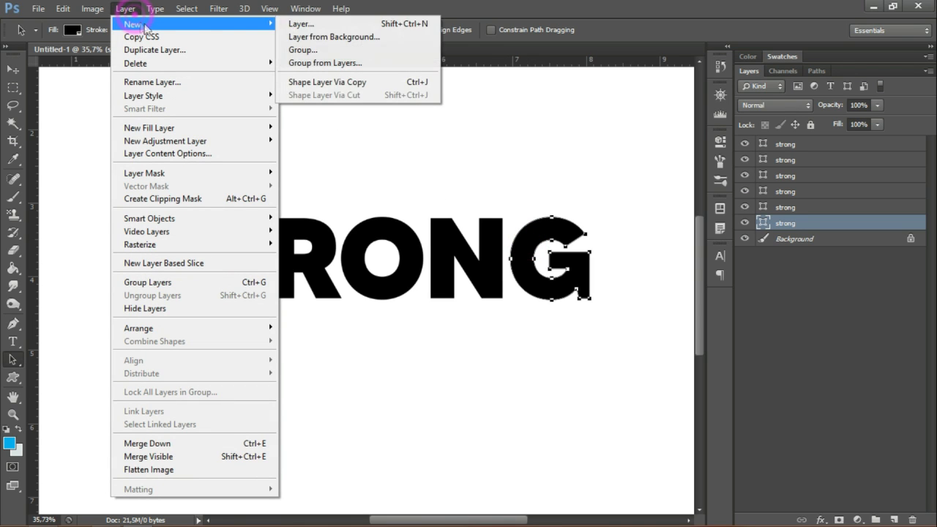
{"action": "left_click", "coordinate": [363, 143]}
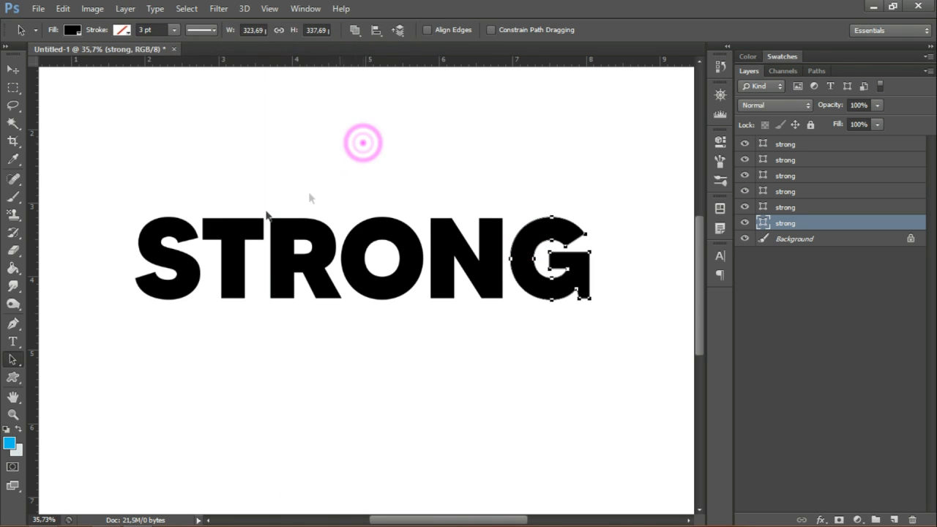
- Select the letter S and set its shape fill to the custom color #1e75c5
{"action": "left_click", "coordinate": [174, 227]}
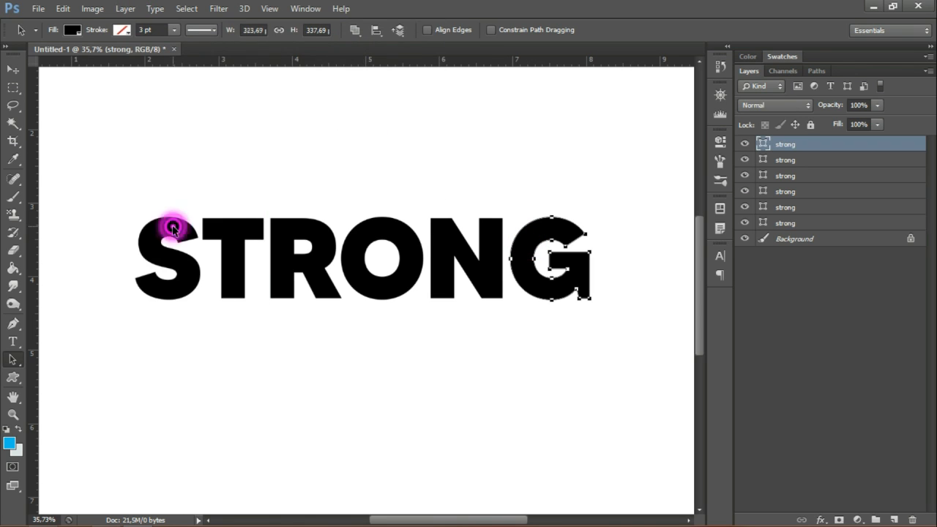
{"action": "right_click", "coordinate": [763, 147]}
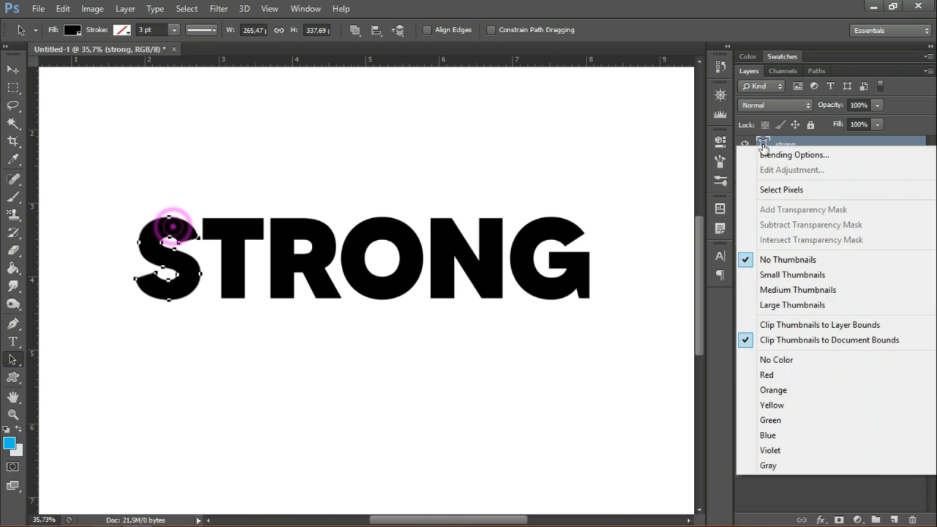
{"action": "left_click", "coordinate": [765, 144]}
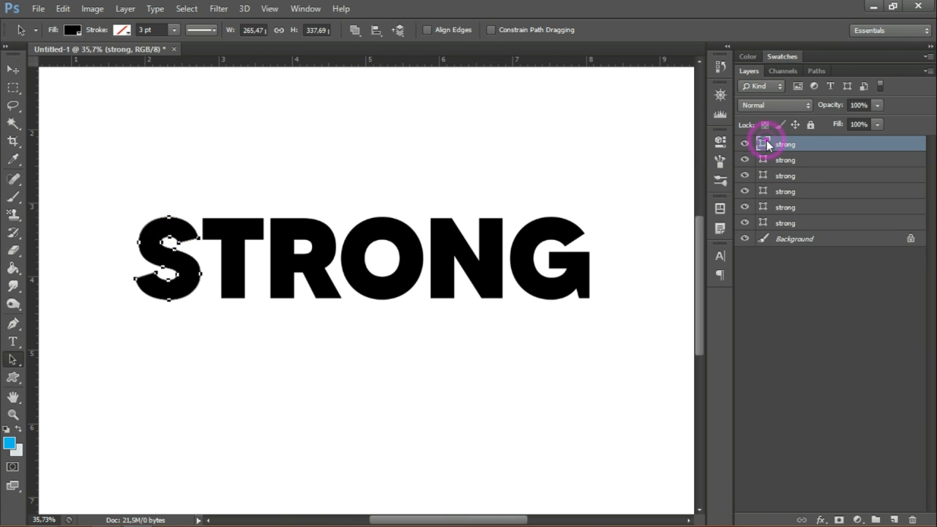
{"action": "left_click", "coordinate": [71, 31]}
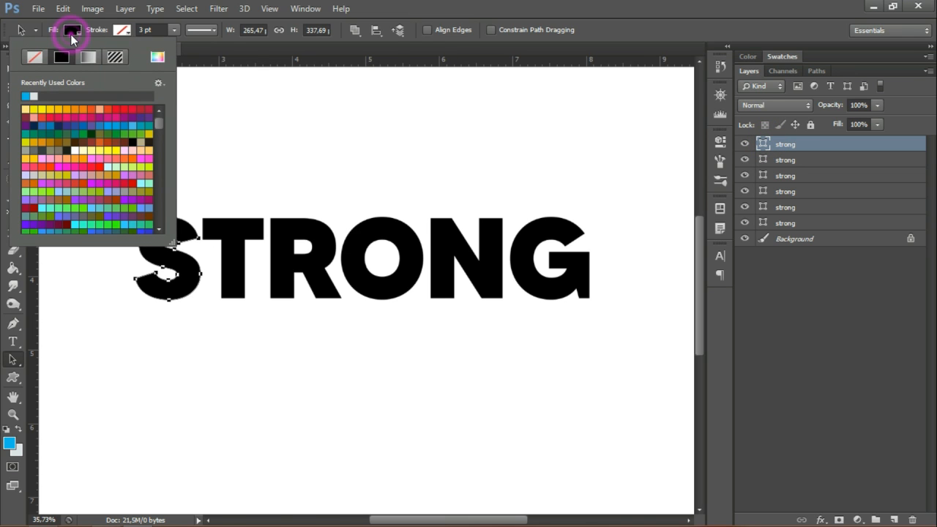
{"action": "left_click", "coordinate": [157, 57]}
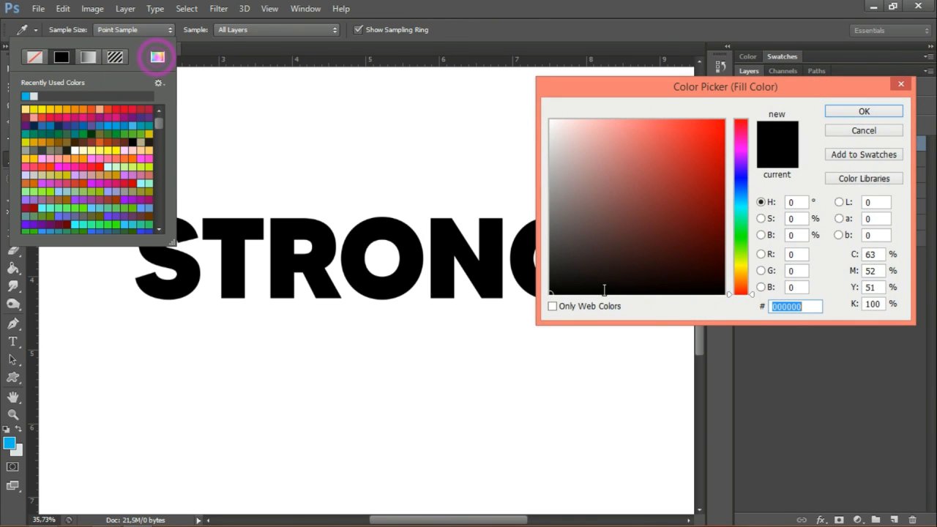
{"action": "type", "text": "1"}
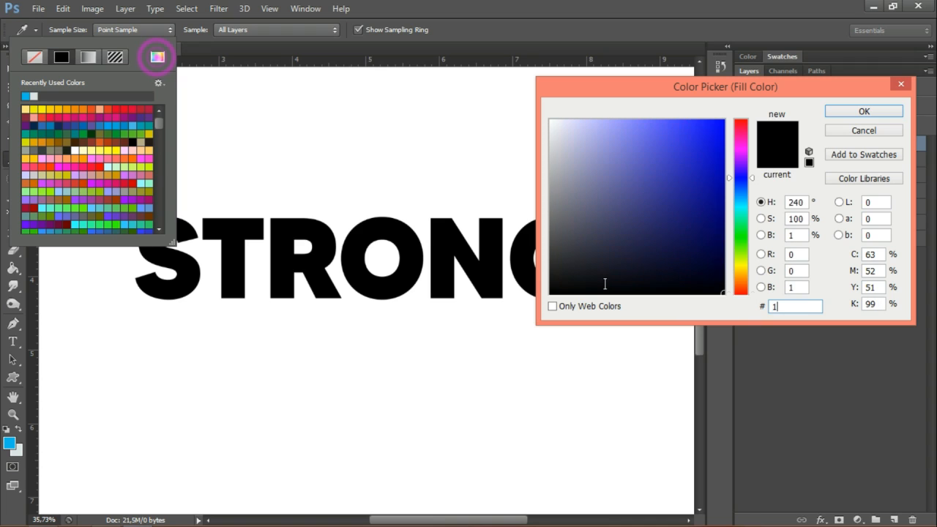
{"action": "type", "text": "e"}
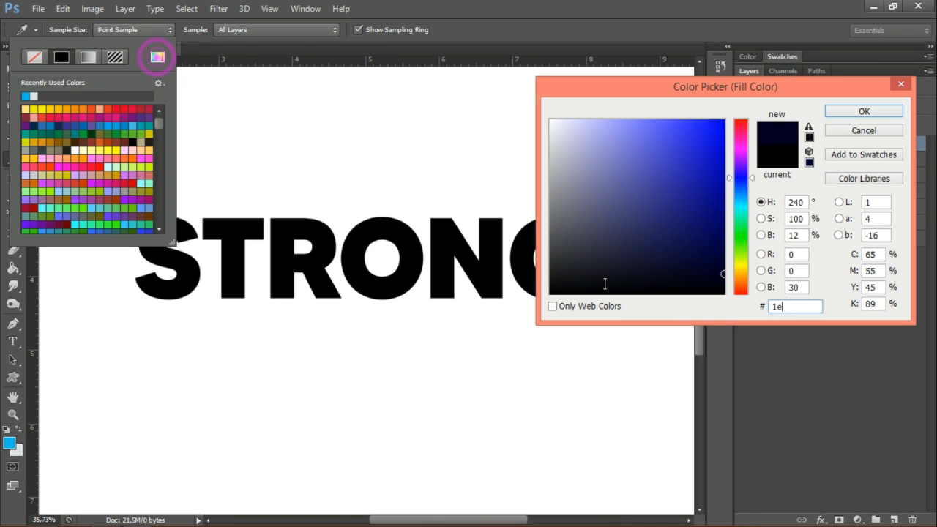
{"action": "type", "text": "75"}
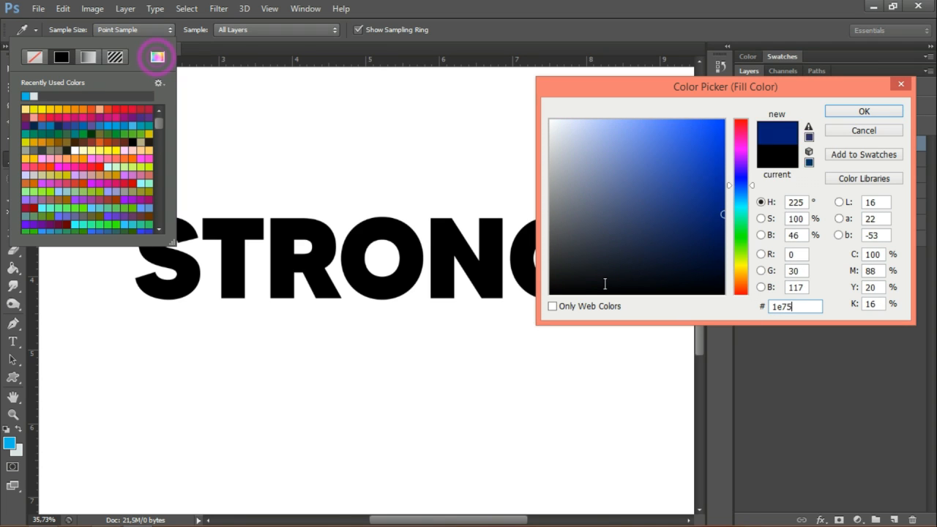
{"action": "type", "text": "c5"}
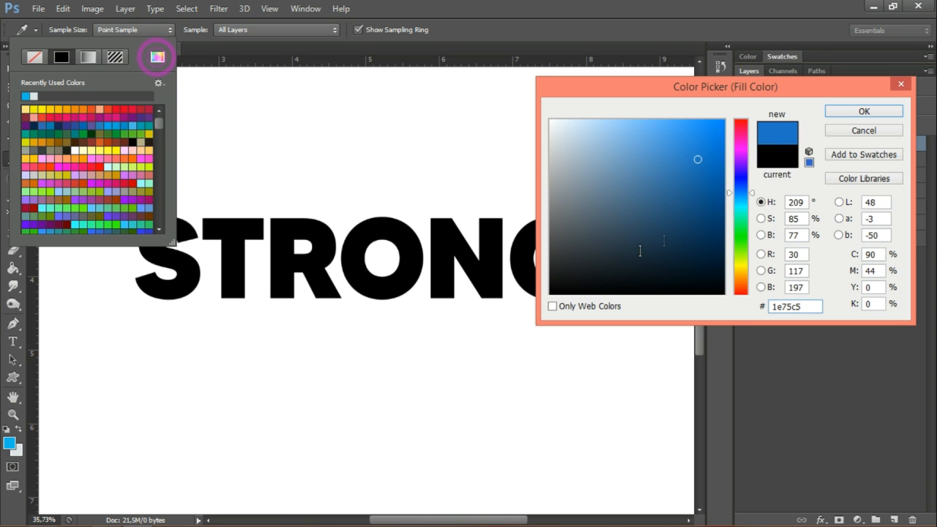
{"action": "left_click", "coordinate": [889, 108]}
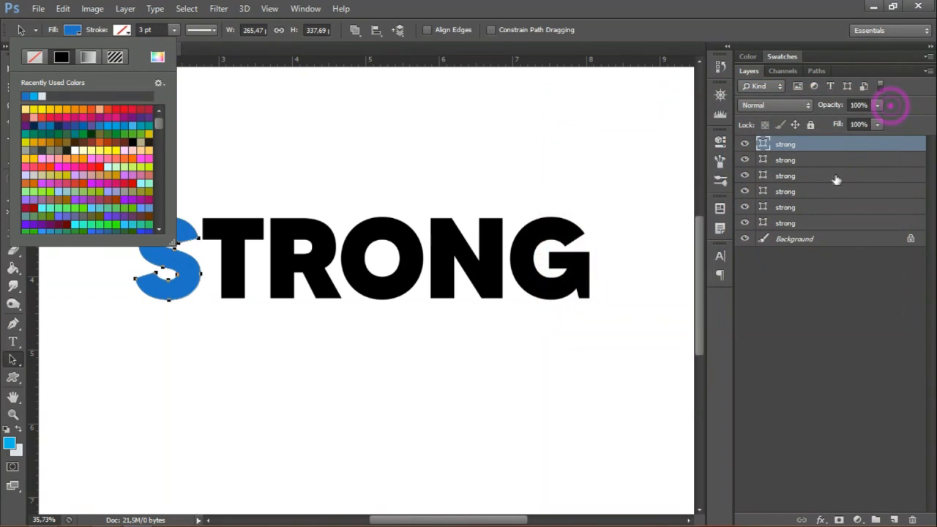
- Select the letter T's shape layer and set its fill to the custom color #19a135
{"action": "left_click", "coordinate": [825, 160]}
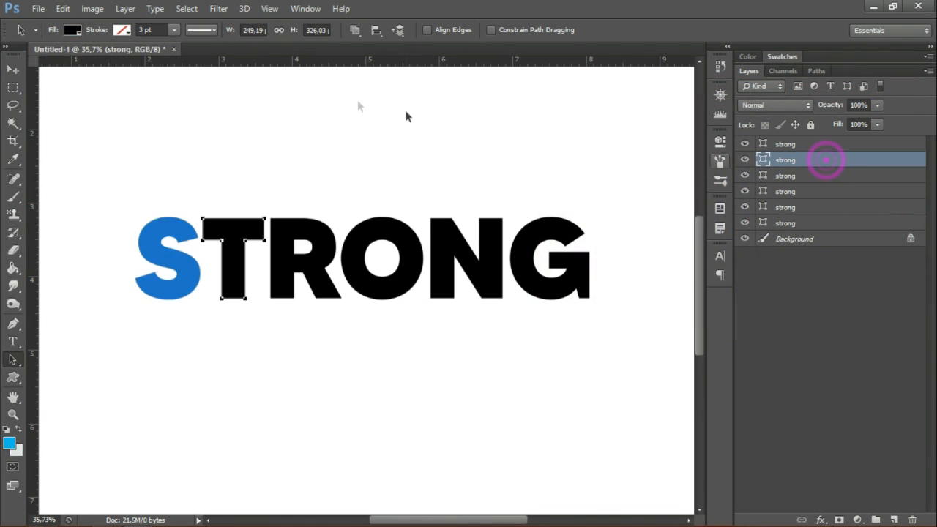
{"action": "left_click", "coordinate": [76, 30]}
{"action": "left_click", "coordinate": [157, 57]}
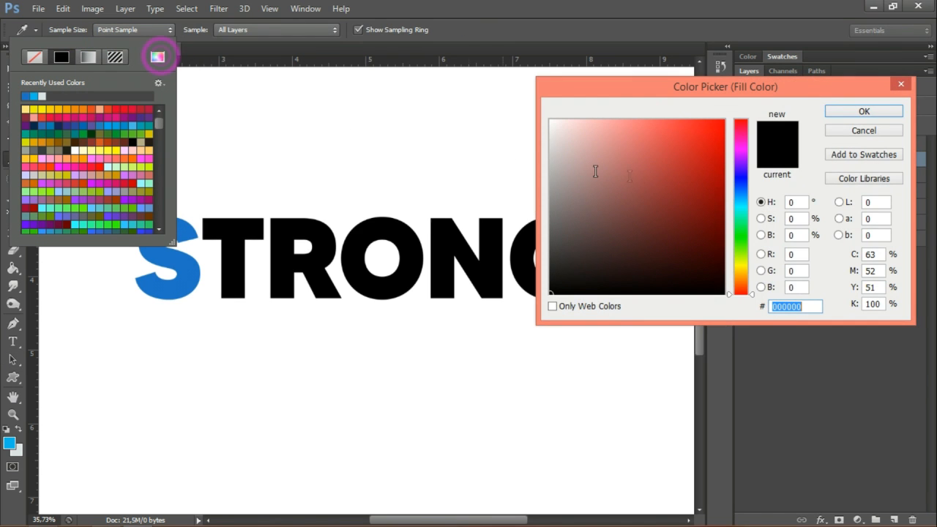
{"action": "type", "text": "19"}
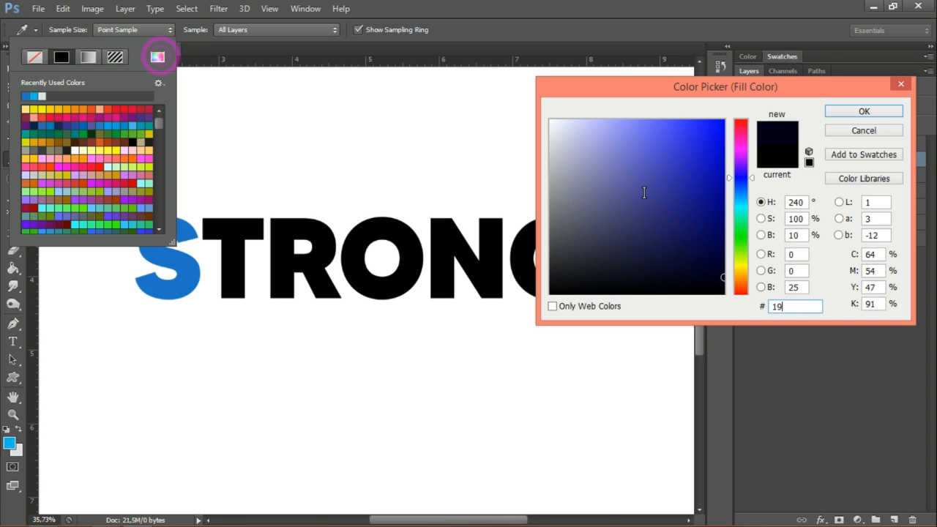
{"action": "type", "text": "a135"}
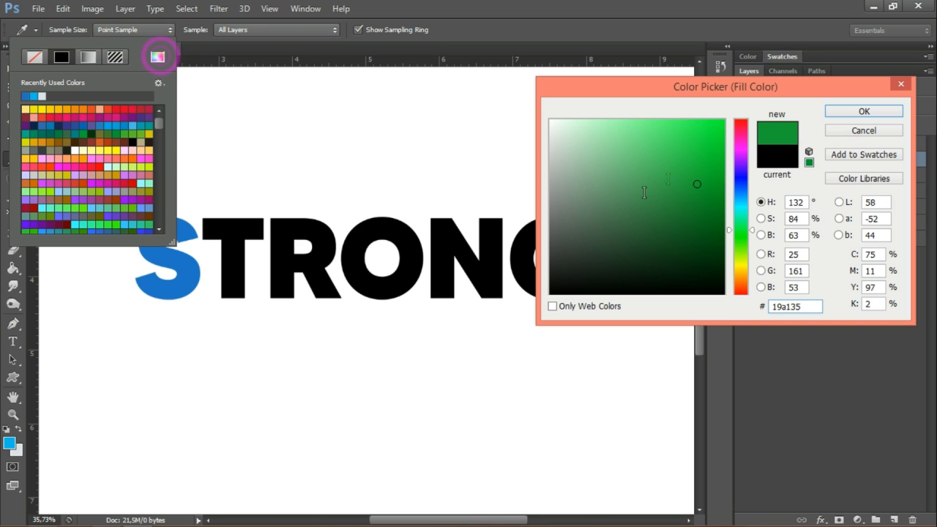
{"action": "left_click", "coordinate": [834, 110]}
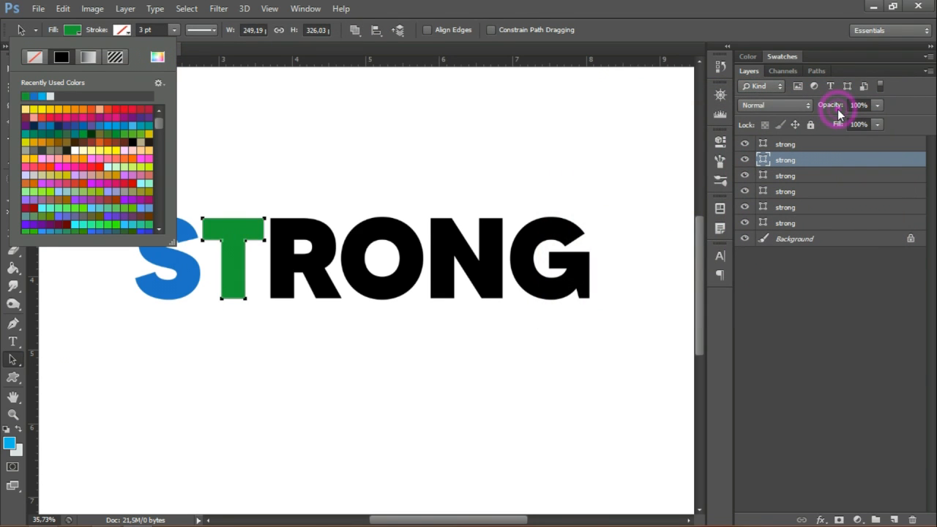
- Select the letter R's shape layer and set its fill to the custom color #ffbe00
{"action": "left_click", "coordinate": [793, 176]}
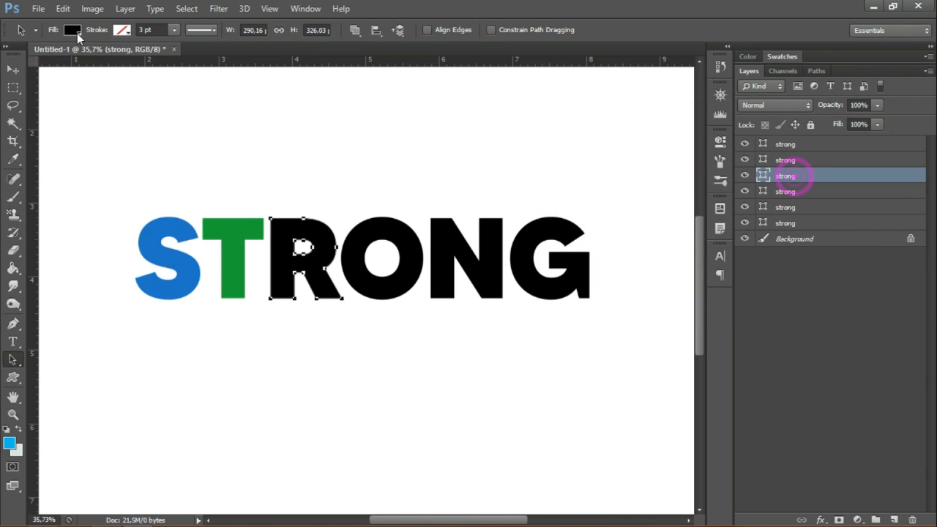
{"action": "left_click", "coordinate": [74, 31]}
{"action": "left_click", "coordinate": [157, 57]}
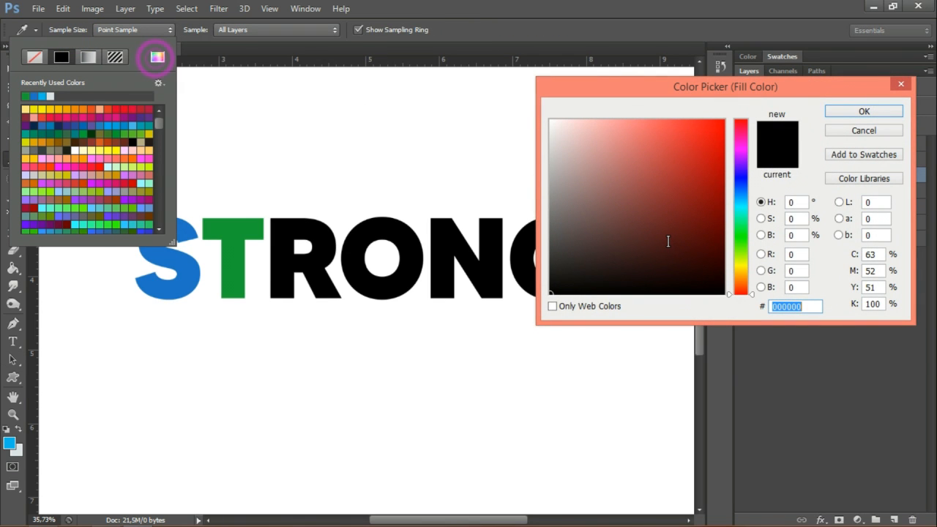
{"action": "type", "text": "ffbe"}
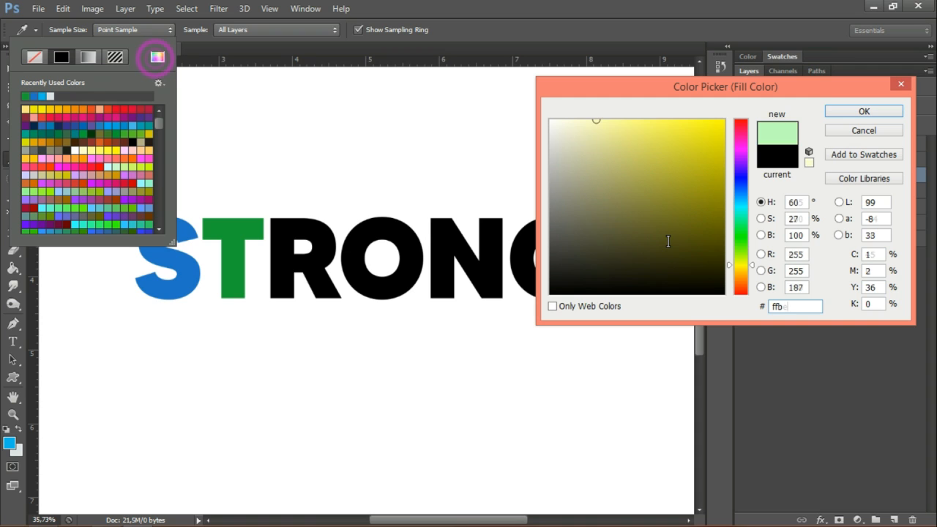
{"action": "type", "text": "00"}
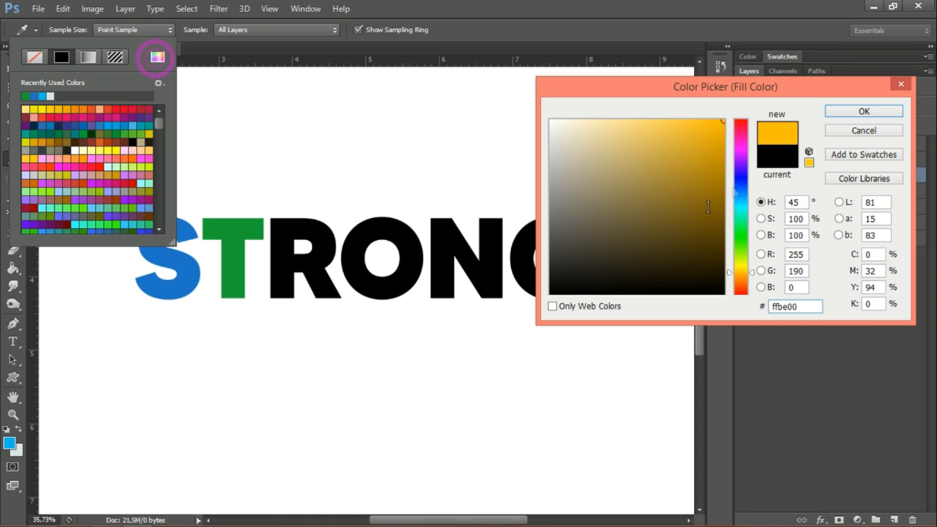
{"action": "left_click", "coordinate": [835, 114]}
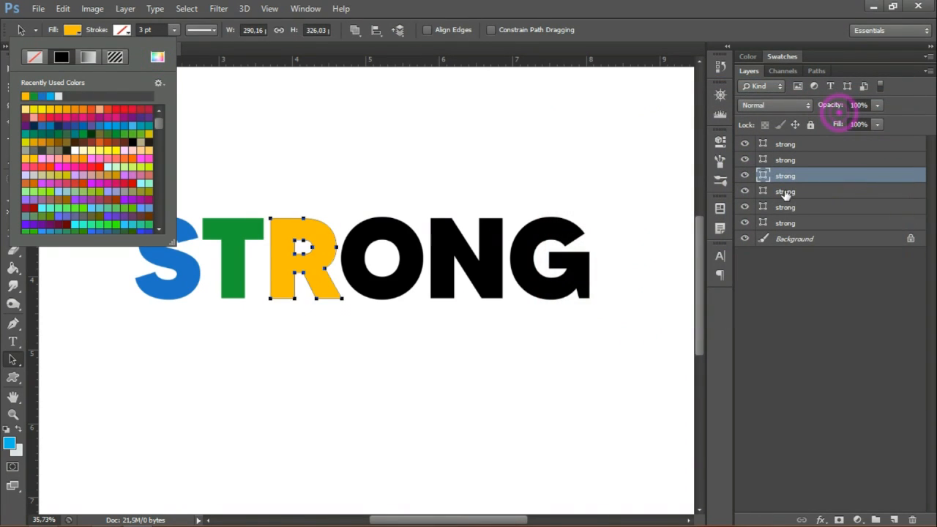
- Select the letter O's shape layer and set its fill to the custom color #9e2196
{"action": "left_click", "coordinate": [784, 192]}
{"action": "left_click", "coordinate": [76, 34]}
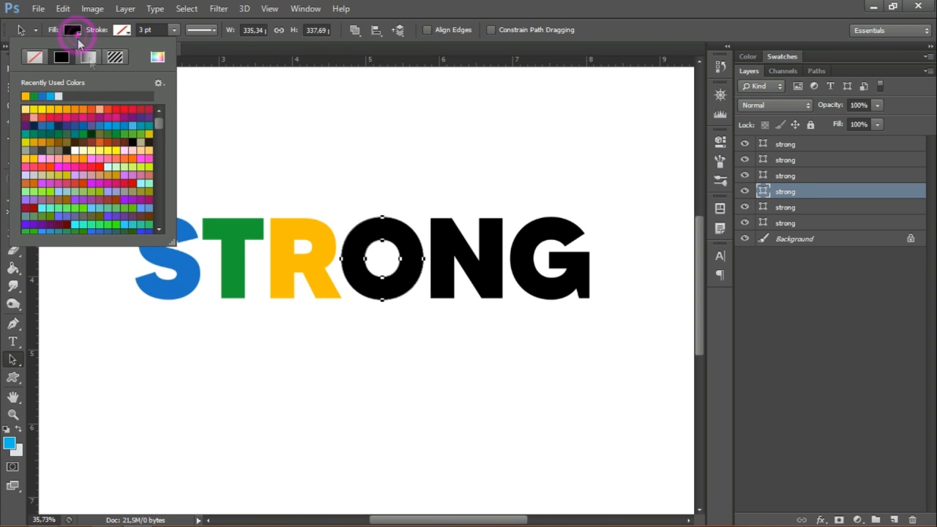
{"action": "left_click", "coordinate": [157, 59]}
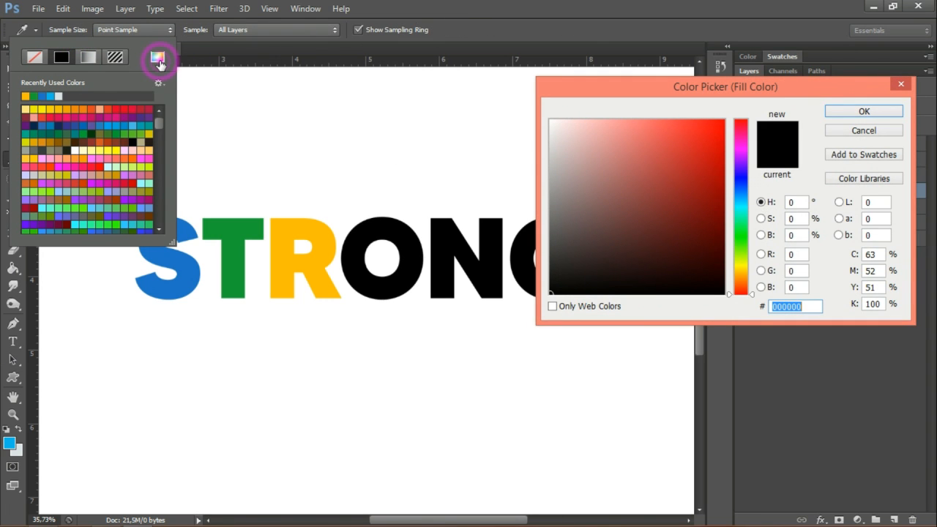
{"action": "type", "text": "9e"}
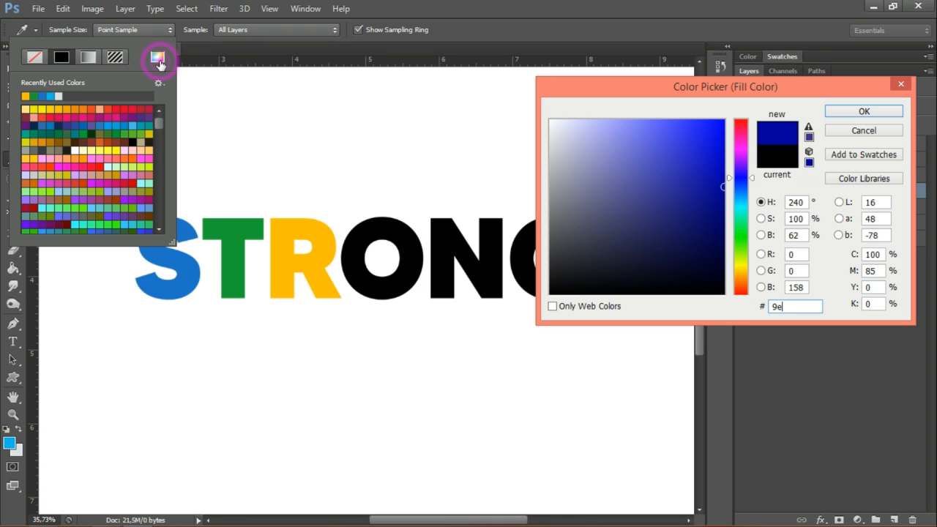
{"action": "type", "text": "2196"}
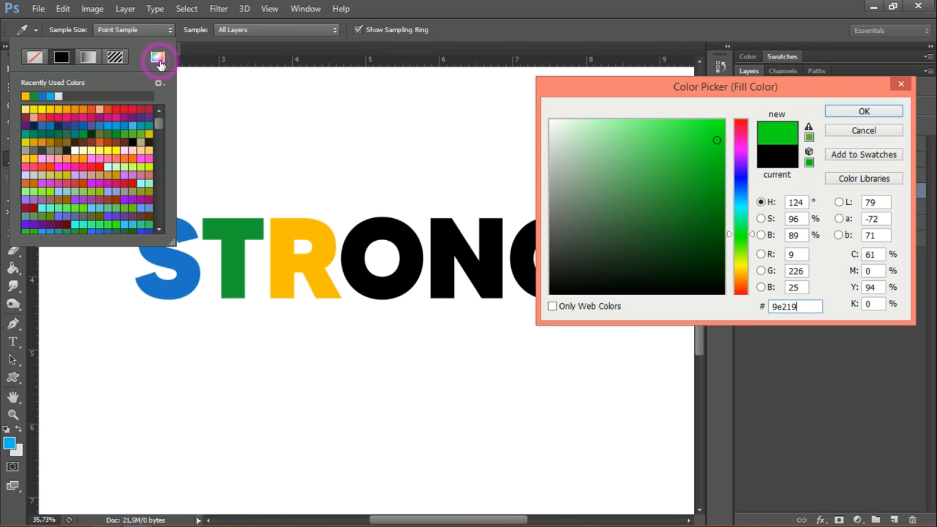
{"action": "left_click", "coordinate": [851, 110]}
- Select the letter N and set its shape fill to the custom color #f46324
{"action": "left_click", "coordinate": [442, 251]}
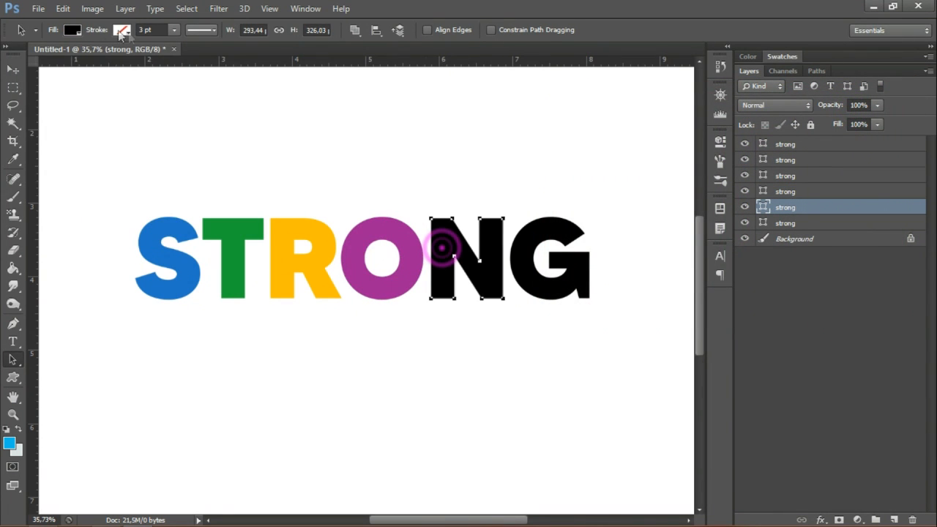
{"action": "left_click", "coordinate": [73, 30]}
{"action": "left_click", "coordinate": [157, 56]}
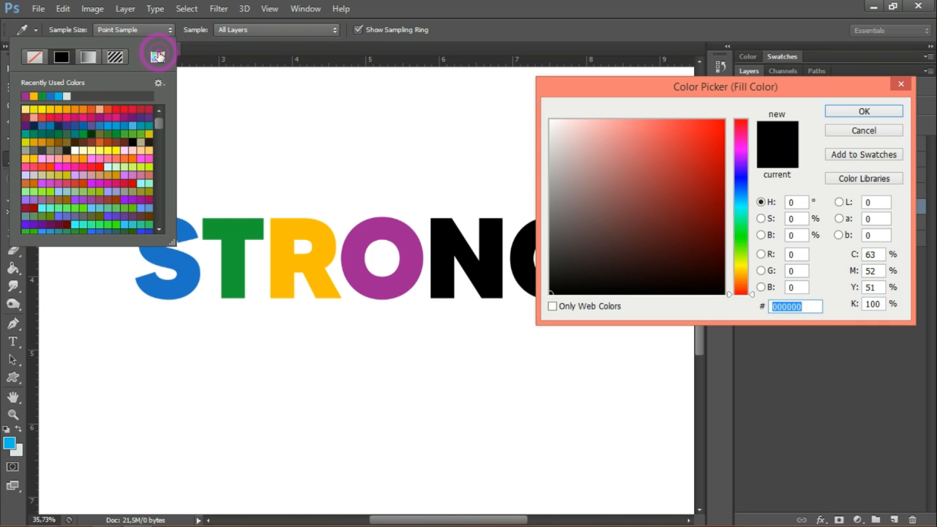
{"action": "type", "text": "f"}
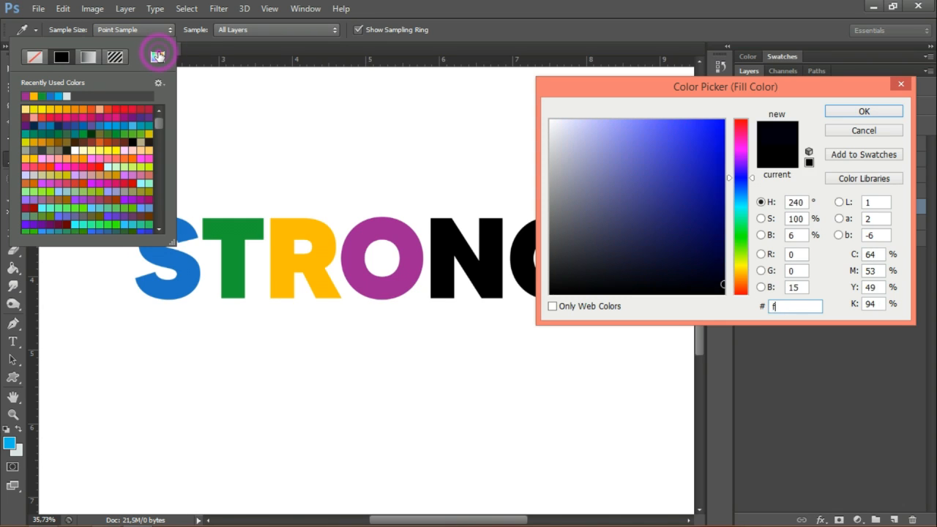
{"action": "type", "text": "46"}
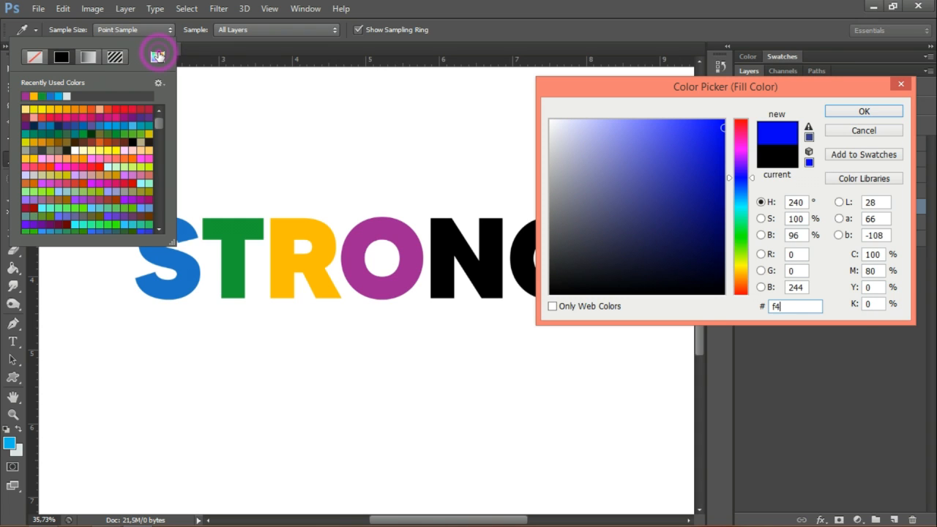
{"action": "type", "text": "324"}
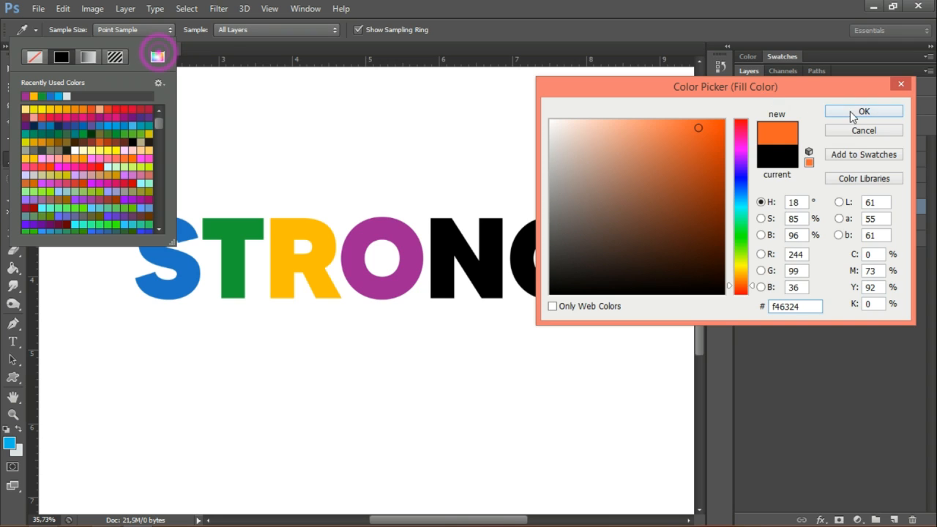
{"action": "left_click", "coordinate": [861, 112]}
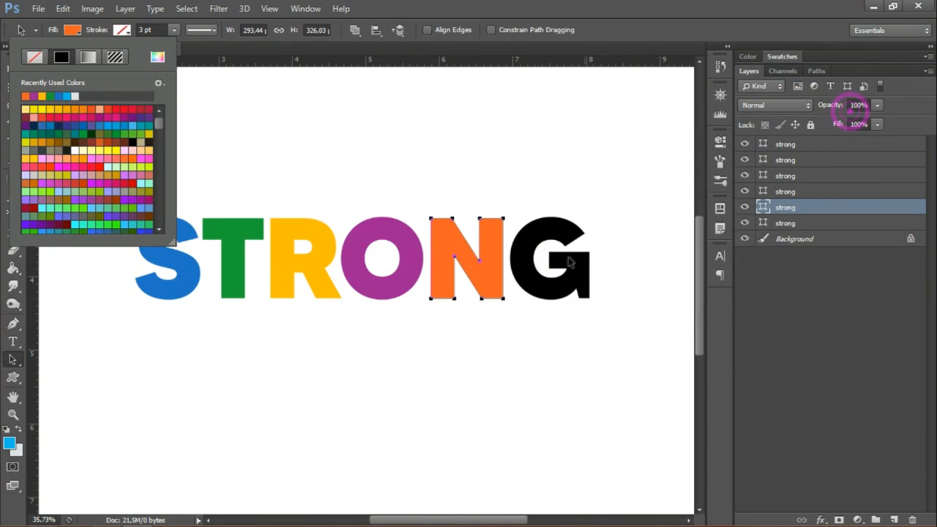
- Select the letter G's shape layer and set its fill to the custom color #f32b68
{"action": "left_click", "coordinate": [563, 243]}
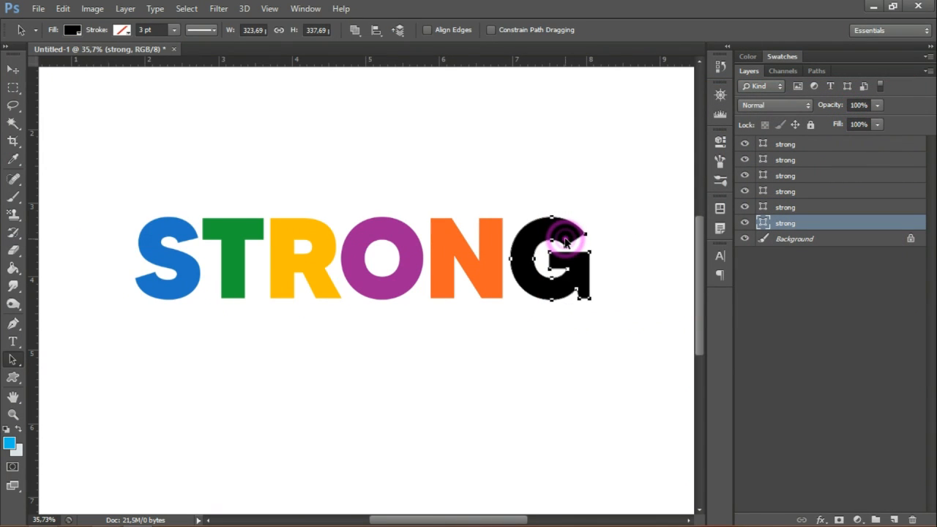
{"action": "left_click", "coordinate": [72, 29]}
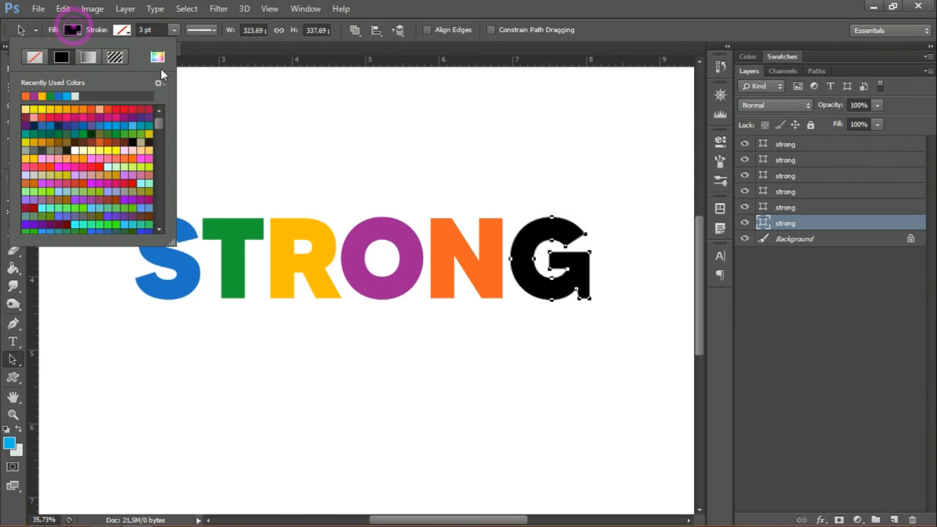
{"action": "left_click", "coordinate": [158, 60]}
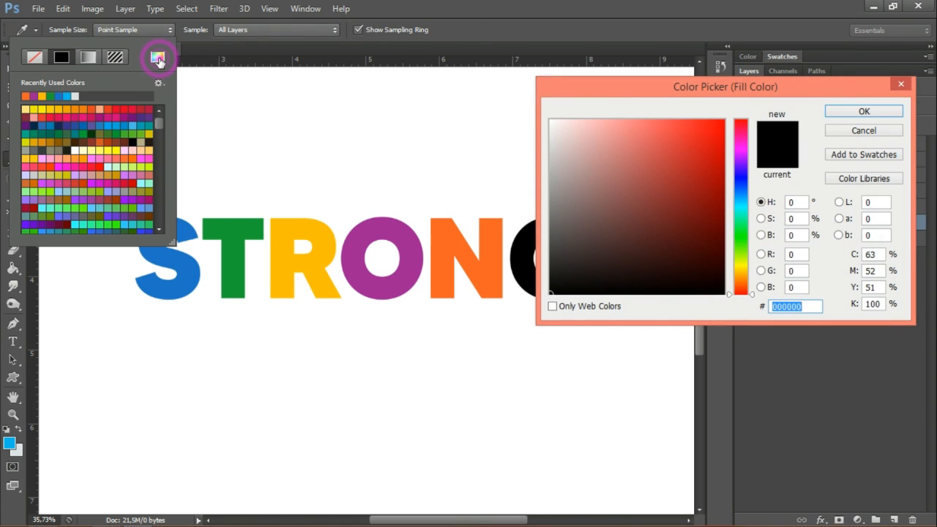
{"action": "type", "text": "f"}
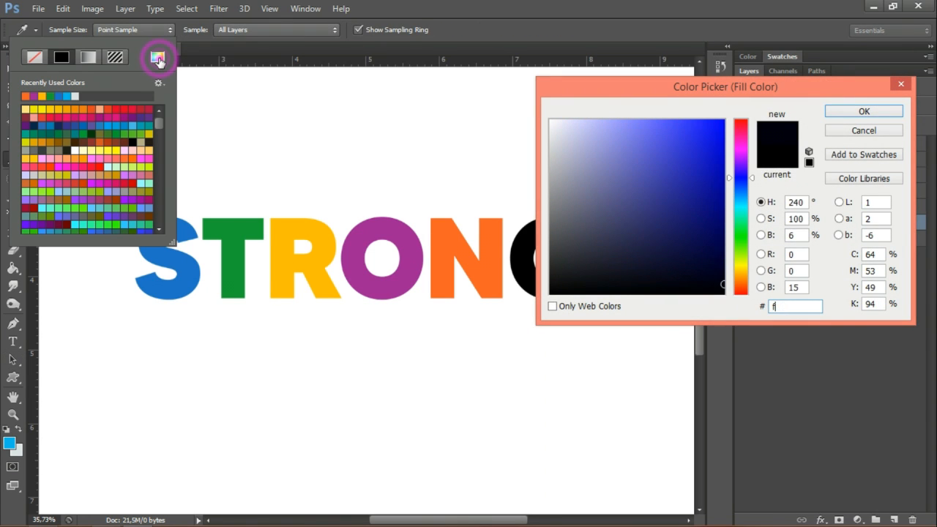
{"action": "type", "text": "32"}
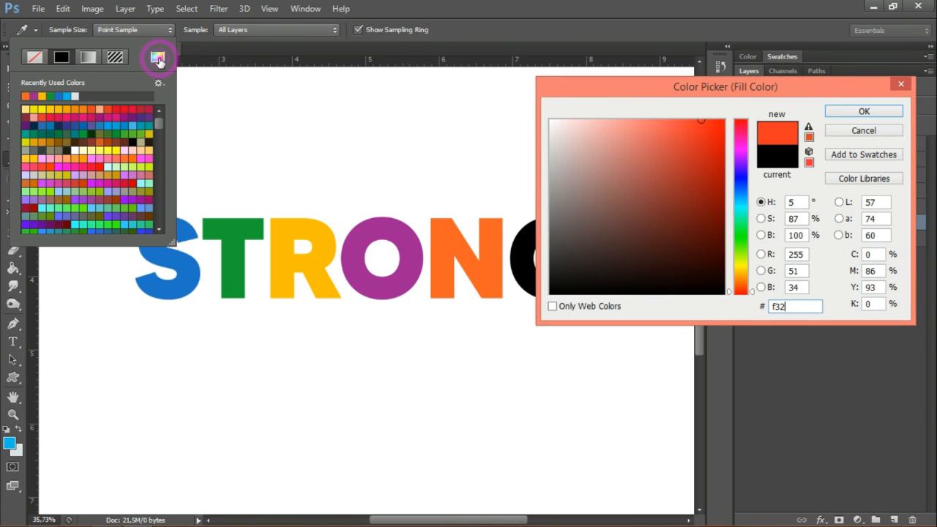
{"action": "type", "text": "b68"}
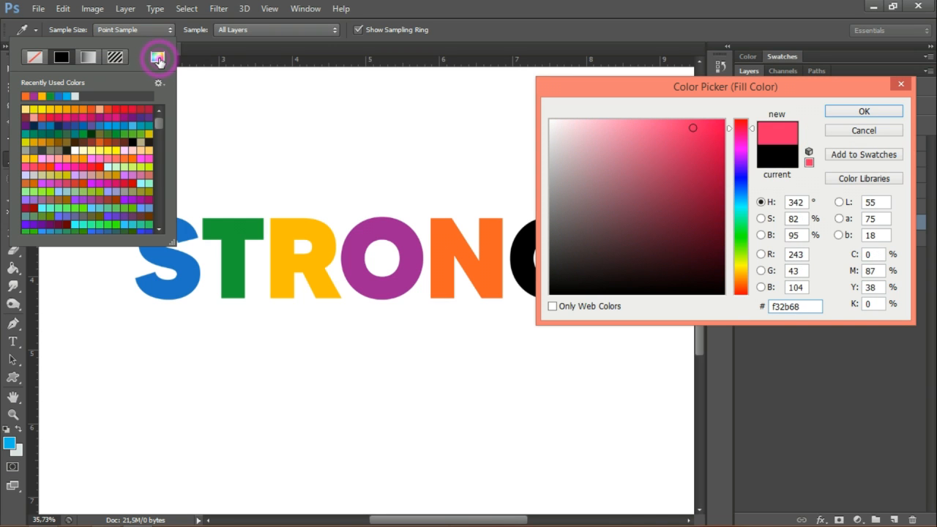
{"action": "left_click", "coordinate": [827, 113]}
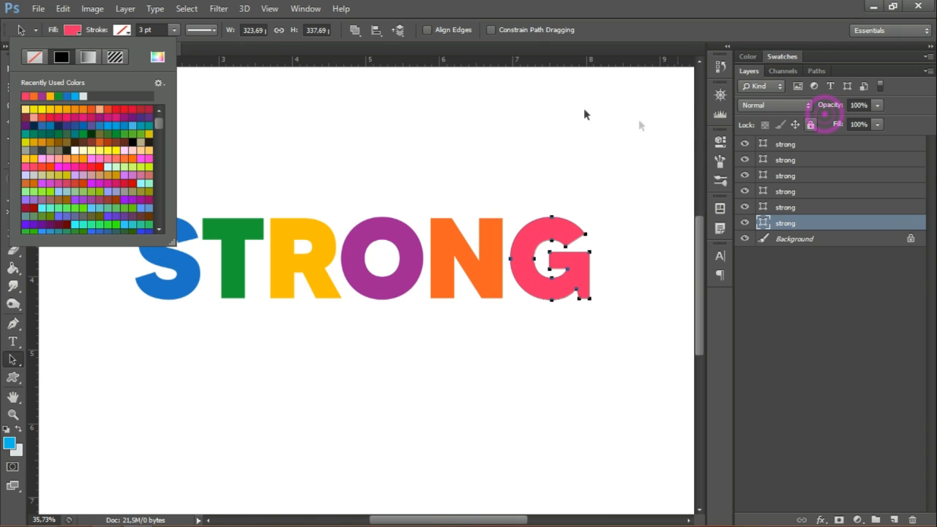
{"action": "left_click", "coordinate": [77, 34]}
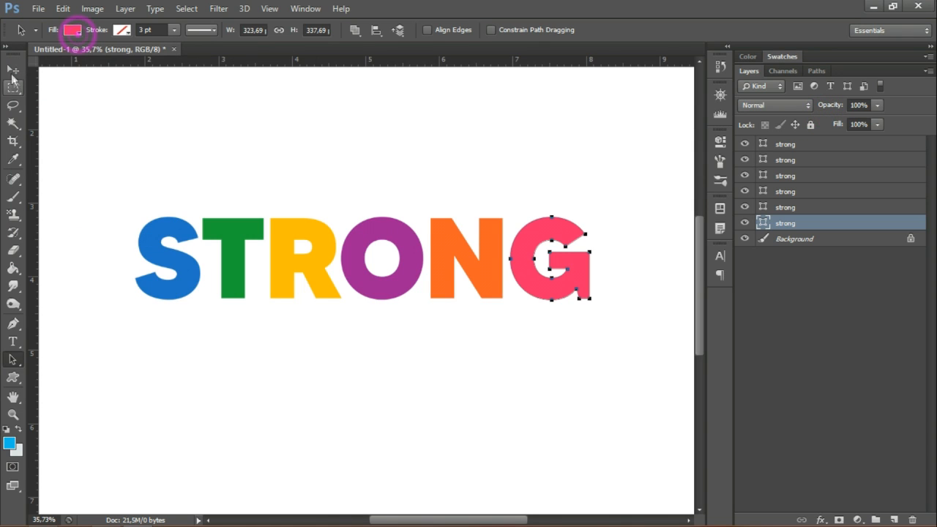
- Select all six letter shape layers together and set their blend mode to Multiply
{"action": "left_click", "coordinate": [13, 69]}
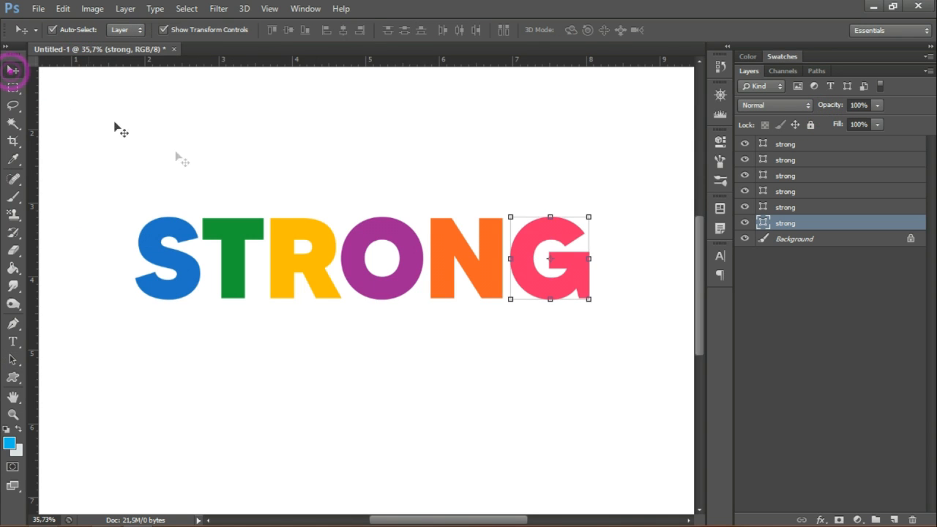
{"action": "left_click", "coordinate": [815, 144]}
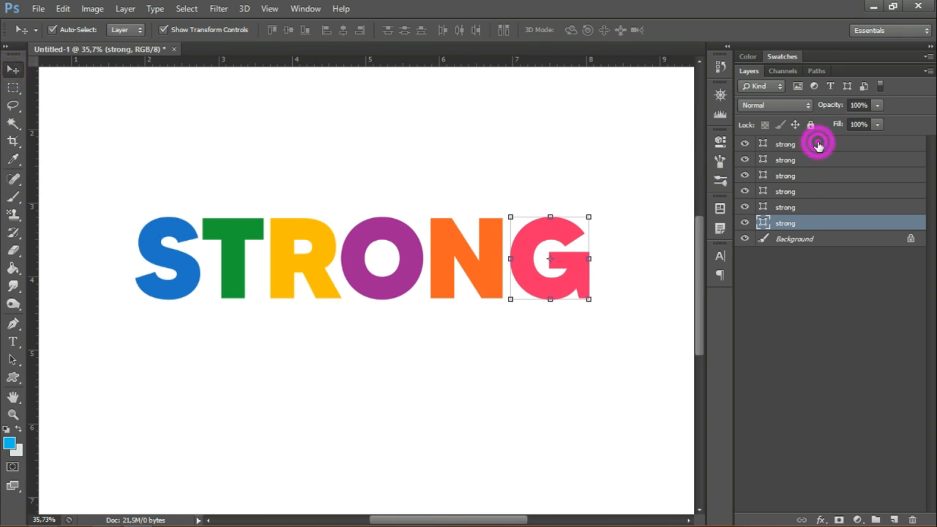
{"action": "left_click", "coordinate": [601, 307]}
{"action": "left_click_drag", "start_coordinate": [612, 316], "coordinate": [168, 194]}
{"action": "left_click", "coordinate": [796, 106]}
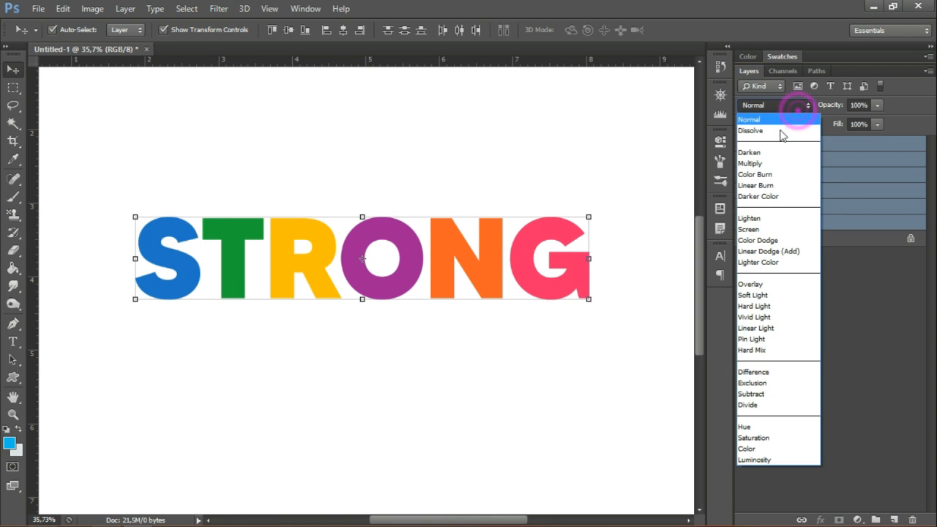
{"action": "left_click", "coordinate": [777, 167]}
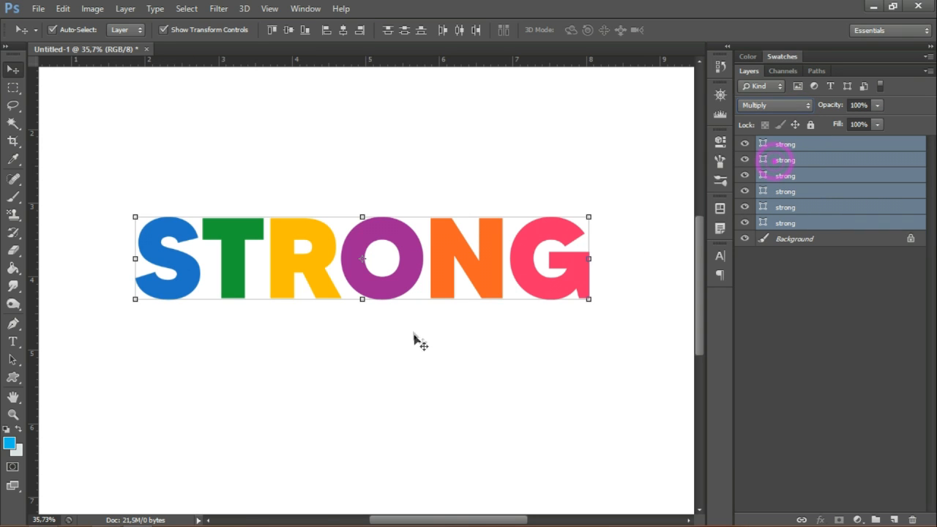
{"action": "left_click", "coordinate": [463, 338]}
- Nudge the letter T left until its crossbar overlaps the S and its stem just meets the S's right edge
{"action": "left_click", "coordinate": [220, 250]}
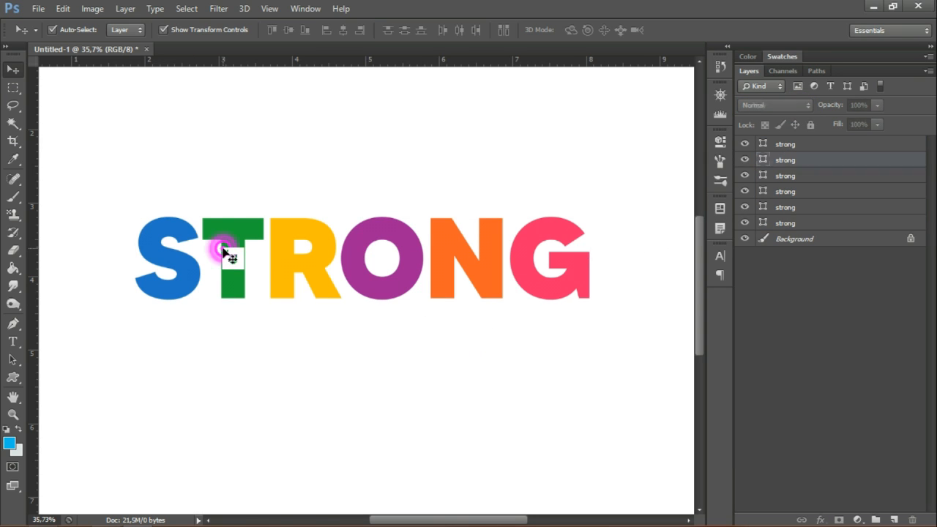
{"action": "scroll", "coordinate": [223, 245], "scroll_direction": "up", "scroll_amount": 3, "text": "alt"}
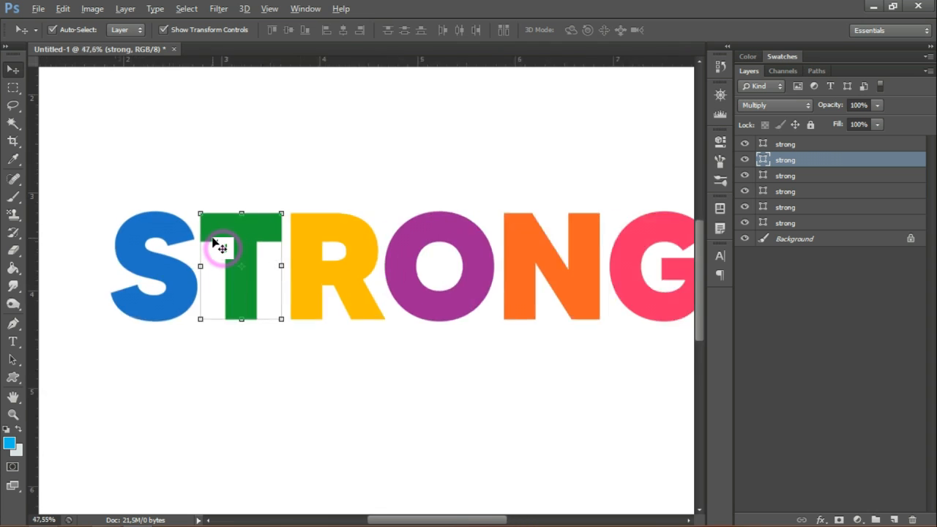
{"action": "scroll", "coordinate": [216, 244], "scroll_direction": "up", "scroll_amount": 2, "text": "alt"}
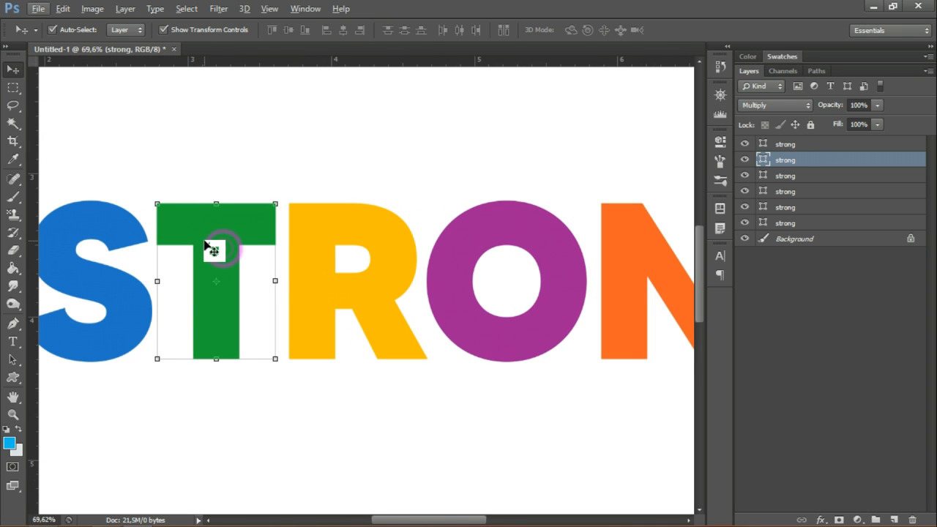
{"action": "key", "text": "Left"}
{"action": "key", "text": "Left"}
{"action": "key", "text": "Left"}
{"action": "key", "text": "Left"}
{"action": "key", "text": "Left"}
{"action": "key", "text": "Left"}
{"action": "key", "text": "Left"}
{"action": "key", "text": "Left"}
{"action": "key", "text": "Left"}
{"action": "key", "text": "Left"}
{"action": "key", "text": "Left"}
{"action": "key", "text": "Left"}
{"action": "key", "text": "Left"}
{"action": "key", "text": "Left"}
{"action": "key", "text": "Left"}
{"action": "key", "text": "Left"}
{"action": "key", "text": "Left"}
{"action": "key", "text": "Left"}
{"action": "key", "text": "Left"}
{"action": "key", "text": "Left"}
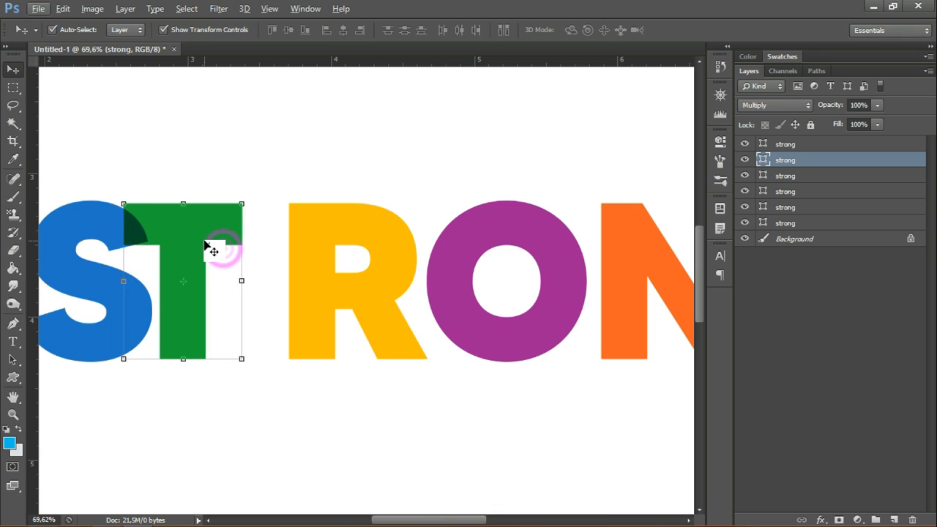
{"action": "key", "text": "Left"}
{"action": "key", "text": "Left"}
{"action": "key", "text": "Left"}
{"action": "key", "text": "Left"}
{"action": "key", "text": "Left"}
{"action": "key", "text": "Left"}
{"action": "key", "text": "Left"}
{"action": "key", "text": "Left"}
{"action": "key", "text": "Left"}
{"action": "key", "text": "Right"}
{"action": "key", "text": "Right"}
{"action": "key", "text": "Right"}
{"action": "key", "text": "Right"}
{"action": "key", "text": "Right"}
{"action": "key", "text": "Right"}
{"action": "key", "text": "Right"}
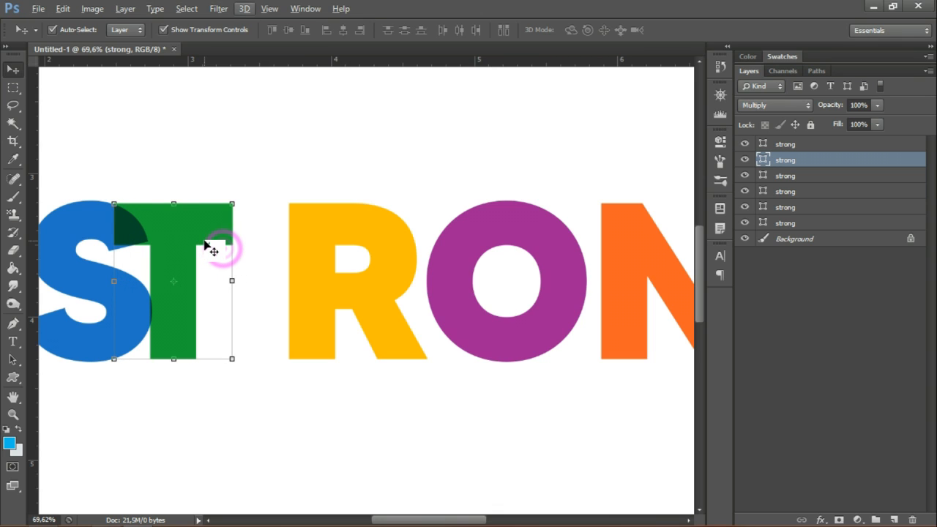
{"action": "left_click", "coordinate": [206, 246]}
{"action": "key", "text": "Right"}
{"action": "key", "text": "Right"}
{"action": "key", "text": "Right"}
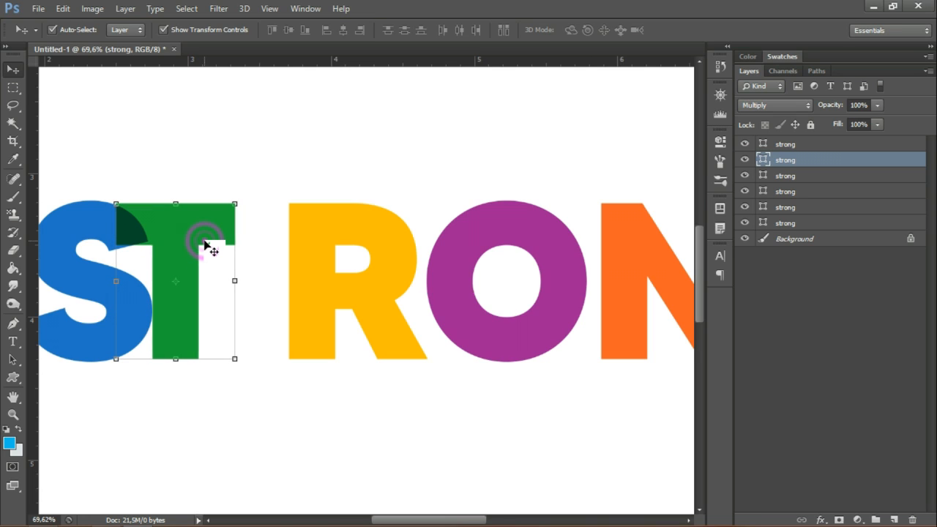
- Nudge the letter R left so its upper stem overlaps the T's crossbar, leaving a thin gap beside the T's stem
{"action": "left_click", "coordinate": [331, 244]}
{"action": "key", "text": "shift+Left"}
{"action": "key", "text": "shift+Left"}
{"action": "key", "text": "shift+Left"}
{"action": "key", "text": "shift+Left"}
{"action": "key", "text": "shift+Left"}
{"action": "key", "text": "shift+Left"}
{"action": "key", "text": "shift+Left"}
{"action": "key", "text": "shift+Left"}
{"action": "key", "text": "shift+Left"}
{"action": "key", "text": "shift+Left"}
{"action": "key", "text": "shift+Left"}
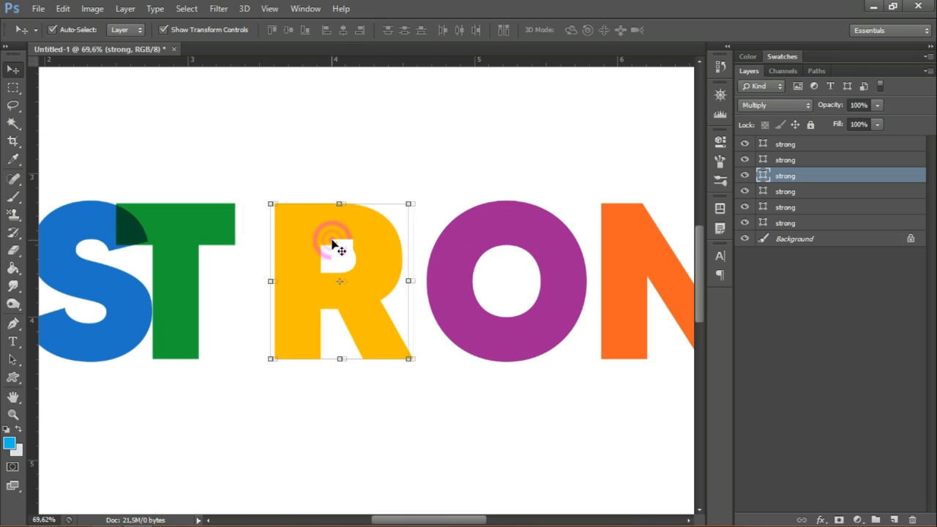
{"action": "key", "text": "shift+Left"}
{"action": "key", "text": "shift+Left"}
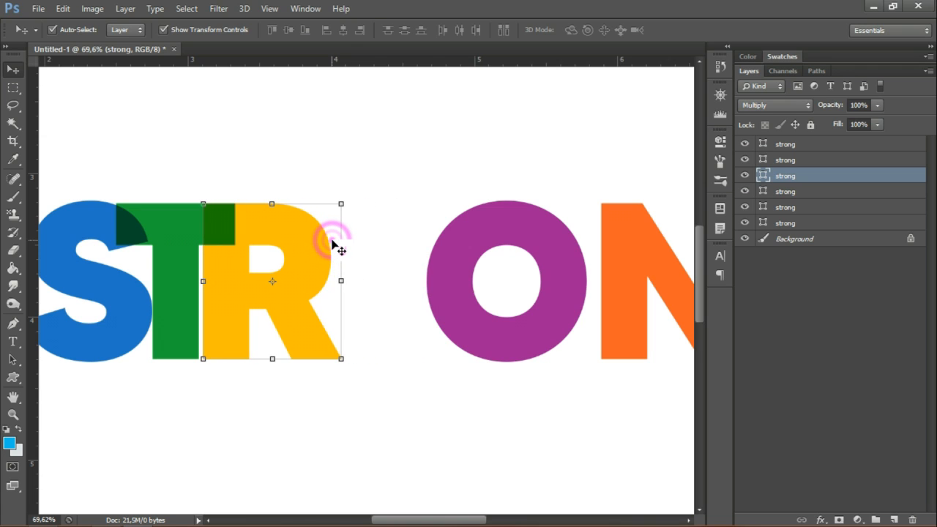
{"action": "key", "text": "shift+Right"}
{"action": "key", "text": "shift+Left"}
- Nudge the letter O left until its left side overlaps the R's bowl and leg
{"action": "left_click", "coordinate": [457, 260]}
{"action": "key", "text": "shift+Left"}
{"action": "key", "text": "shift+Left"}
{"action": "key", "text": "shift+Left"}
{"action": "key", "text": "shift+Left"}
{"action": "key", "text": "shift+Left"}
{"action": "key", "text": "shift+Left"}
{"action": "key", "text": "shift+Left"}
{"action": "key", "text": "shift+Left"}
{"action": "key", "text": "shift+Left"}
{"action": "key", "text": "shift+Left"}
{"action": "key", "text": "shift+Left"}
{"action": "key", "text": "shift+Left"}
{"action": "key", "text": "shift+Left"}
{"action": "key", "text": "shift+Left"}
{"action": "key", "text": "shift+Left"}
{"action": "key", "text": "shift+Left"}
{"action": "key", "text": "shift+Left"}
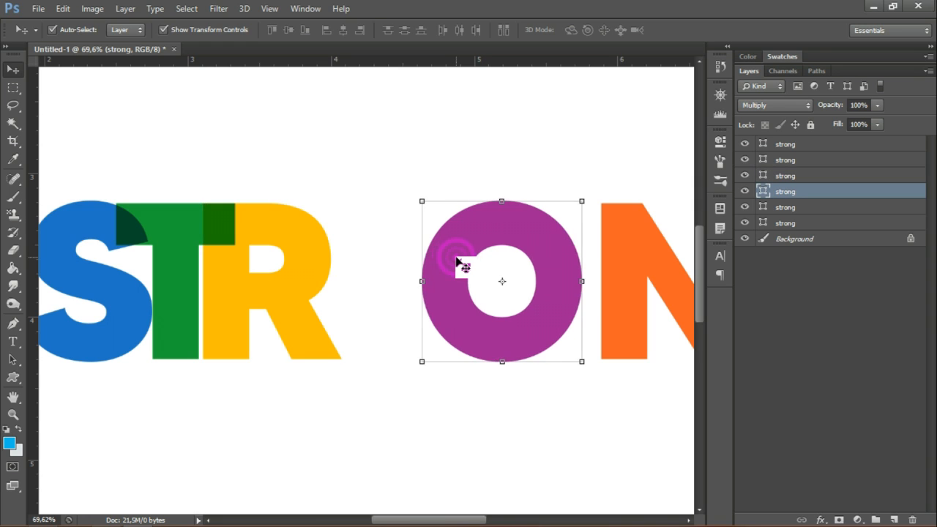
{"action": "key", "text": "shift+Left"}
{"action": "key", "text": "shift+Left"}
{"action": "key", "text": "shift+Left"}
{"action": "key", "text": "shift+Left"}
{"action": "key", "text": "shift+Left"}
{"action": "key", "text": "shift+Left"}
{"action": "key", "text": "shift+Left"}
{"action": "key", "text": "shift+Left"}
{"action": "key", "text": "shift+Left"}
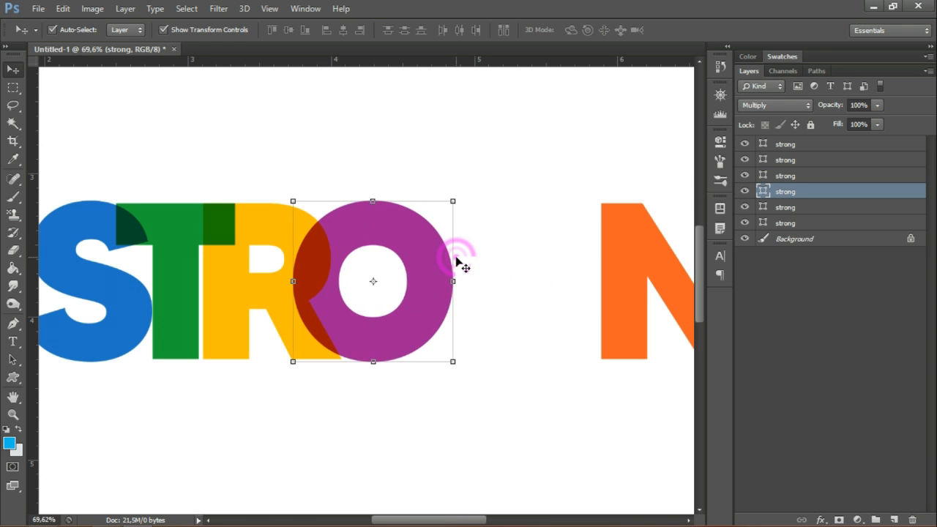
{"action": "key", "text": "shift+Left"}
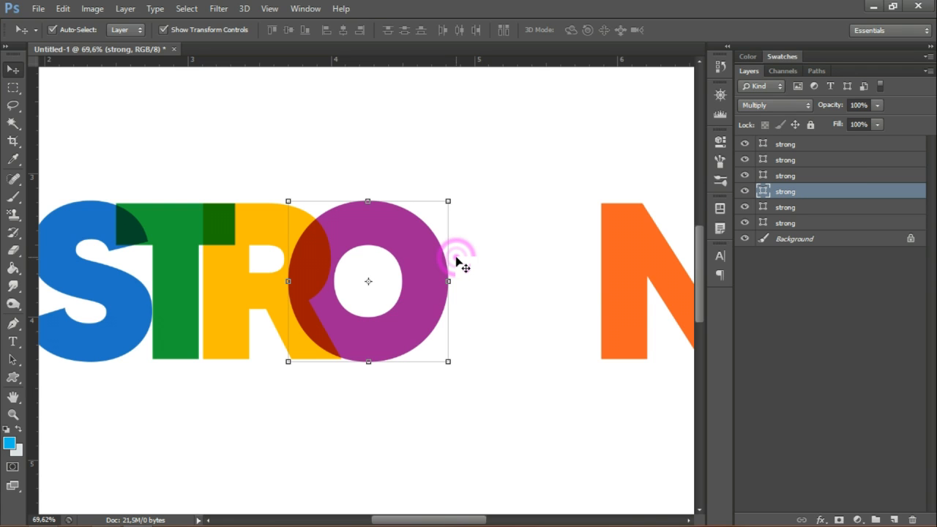
- Nudge the letter N left until its left stem overlaps the right side of the O, just short of the O's hole
{"action": "left_click", "coordinate": [627, 291]}
{"action": "key", "text": "shift+Left"}
{"action": "key", "text": "shift+Left"}
{"action": "key", "text": "shift+Left"}
{"action": "key", "text": "shift+Left"}
{"action": "key", "text": "shift+Left"}
{"action": "key", "text": "shift+Left"}
{"action": "key", "text": "shift+Left"}
{"action": "key", "text": "shift+Left"}
{"action": "key", "text": "shift+Left"}
{"action": "key", "text": "shift+Left"}
{"action": "key", "text": "shift+Left"}
{"action": "key", "text": "shift+Left"}
{"action": "key", "text": "shift+Left"}
{"action": "key", "text": "shift+Left"}
{"action": "key", "text": "shift+Left"}
{"action": "key", "text": "shift+Left"}
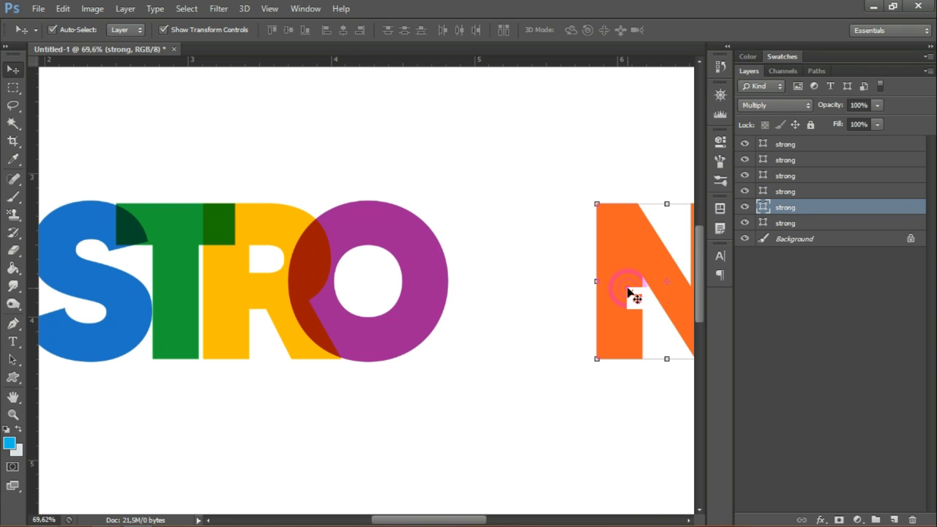
{"action": "key", "text": "shift+Left"}
{"action": "key", "text": "shift+Left"}
{"action": "key", "text": "shift+Left"}
{"action": "key", "text": "shift+Left"}
{"action": "key", "text": "shift+Left"}
{"action": "key", "text": "shift+Left"}
{"action": "key", "text": "shift+Left"}
{"action": "key", "text": "shift+Left"}
{"action": "key", "text": "shift+Left"}
{"action": "key", "text": "shift+Left"}
{"action": "key", "text": "shift+Left"}
{"action": "key", "text": "shift+Left"}
{"action": "key", "text": "shift+Left"}
{"action": "key", "text": "shift+Left"}
{"action": "key", "text": "shift+Left"}
{"action": "key", "text": "shift+Left"}
{"action": "key", "text": "shift+Left"}
{"action": "key", "text": "shift+Left"}
{"action": "key", "text": "shift+Left"}
{"action": "key", "text": "shift+Left"}
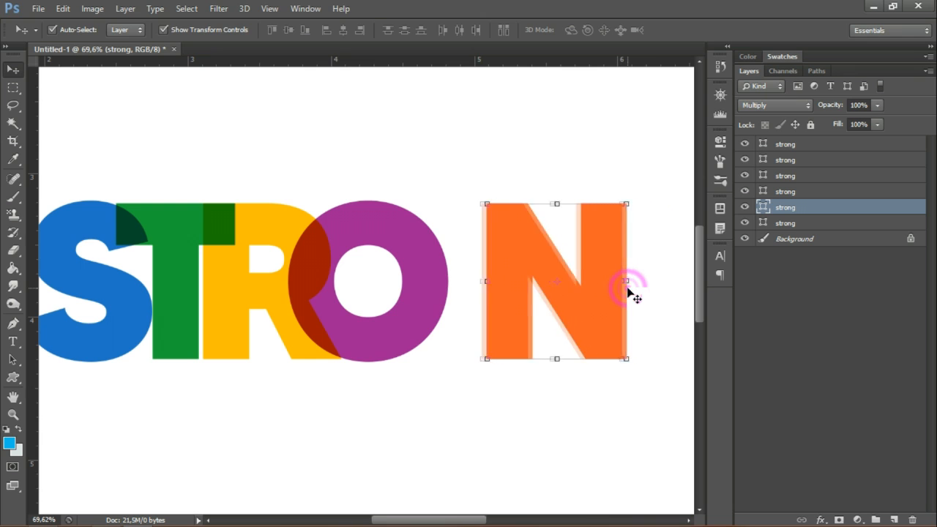
{"action": "key", "text": "shift+Left"}
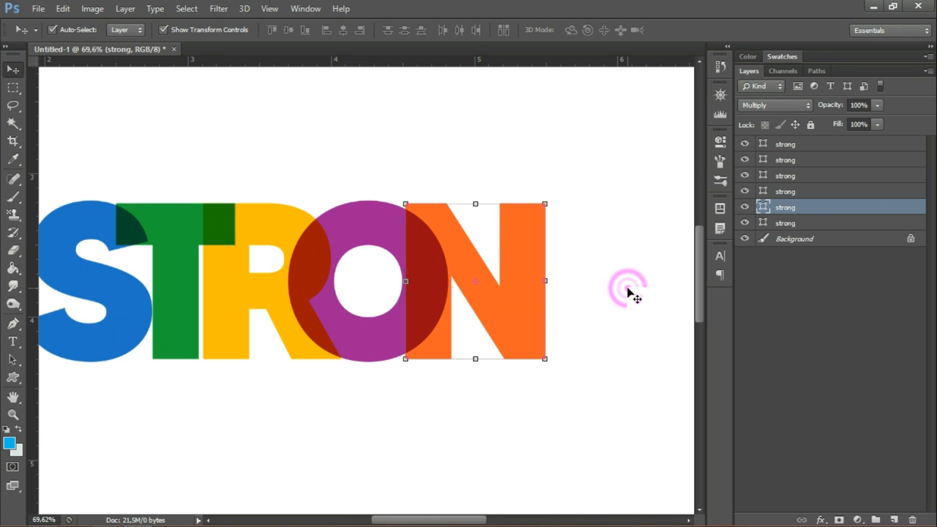
- Nudge the letter G left until its left side overlaps most of the N's right stem
{"action": "scroll", "coordinate": [628, 292], "scroll_direction": "right", "scroll_amount": 5}
{"action": "left_click", "coordinate": [654, 292]}
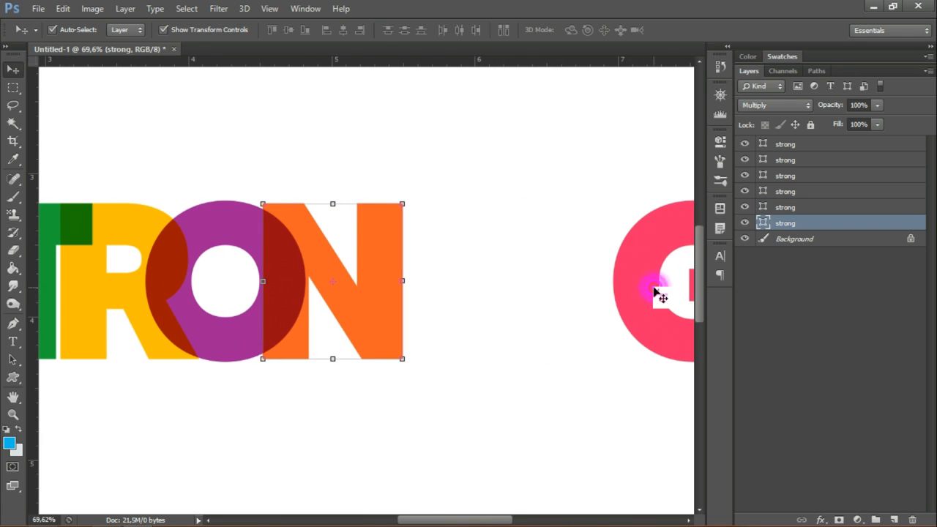
{"action": "key", "text": "shift+Left"}
{"action": "key", "text": "shift+Left"}
{"action": "key", "text": "shift+Left"}
{"action": "key", "text": "shift+Left"}
{"action": "key", "text": "shift+Left"}
{"action": "key", "text": "shift+Left"}
{"action": "key", "text": "shift+Left"}
{"action": "key", "text": "shift+Left"}
{"action": "key", "text": "shift+Left"}
{"action": "key", "text": "shift+Left"}
{"action": "key", "text": "shift+Left"}
{"action": "key", "text": "shift+Left"}
{"action": "key", "text": "shift+Left"}
{"action": "key", "text": "shift+Left"}
{"action": "key", "text": "shift+Left"}
{"action": "key", "text": "shift+Left"}
{"action": "key", "text": "shift+Left"}
{"action": "key", "text": "shift+Left"}
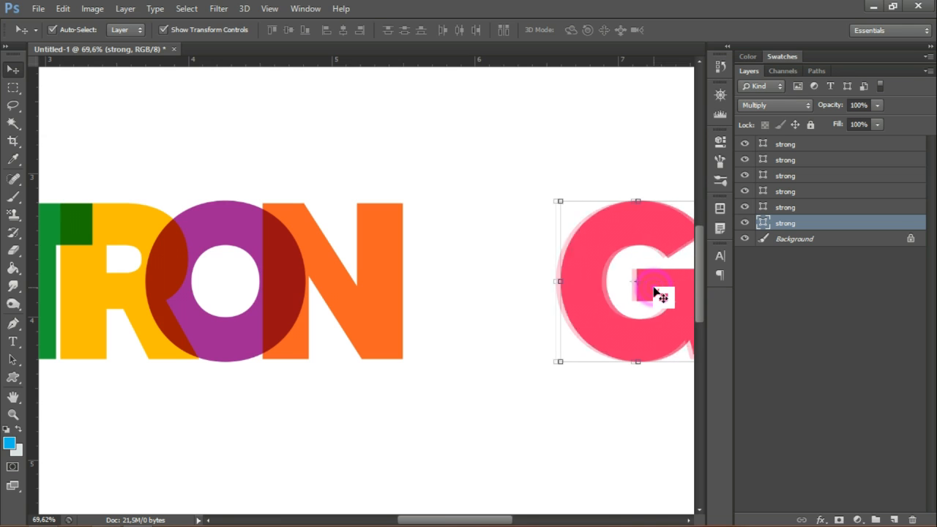
{"action": "key", "text": "shift+Left"}
{"action": "key", "text": "shift+Left"}
{"action": "key", "text": "shift+Left"}
{"action": "key", "text": "shift+Left"}
{"action": "key", "text": "shift+Left"}
{"action": "key", "text": "shift+Left"}
{"action": "key", "text": "shift+Left"}
{"action": "key", "text": "shift+Left"}
{"action": "key", "text": "shift+Left"}
{"action": "key", "text": "shift+Left"}
{"action": "key", "text": "shift+Left"}
{"action": "key", "text": "shift+Left"}
{"action": "key", "text": "shift+Left"}
{"action": "key", "text": "shift+Left"}
{"action": "key", "text": "shift+Left"}
{"action": "key", "text": "shift+Left"}
{"action": "key", "text": "shift+Left"}
{"action": "key", "text": "shift+Left"}
{"action": "key", "text": "shift+Left"}
{"action": "key", "text": "shift+Left"}
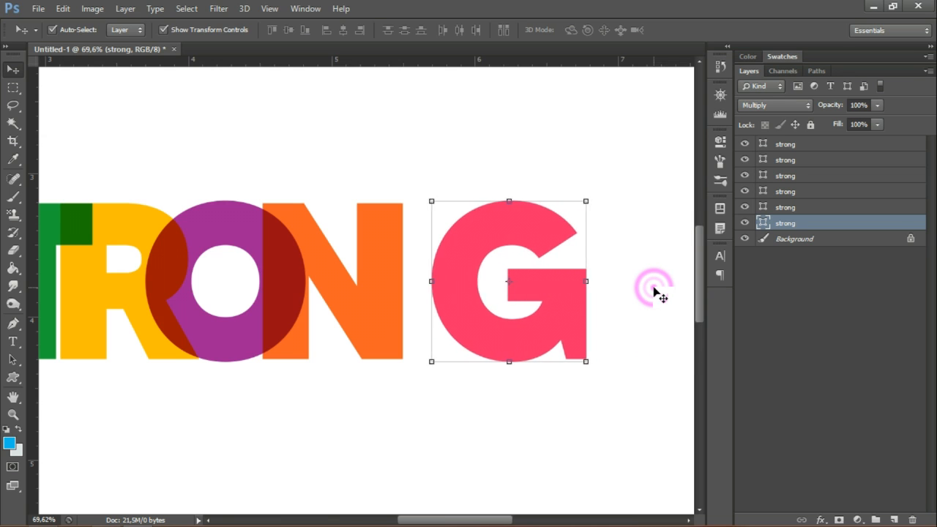
{"action": "key", "text": "shift+Left"}
{"action": "key", "text": "shift+Left"}
{"action": "key", "text": "shift+Left"}
{"action": "key", "text": "shift+Left"}
{"action": "key", "text": "shift+Left"}
{"action": "key", "text": "shift+Left"}
{"action": "key", "text": "shift+Left"}
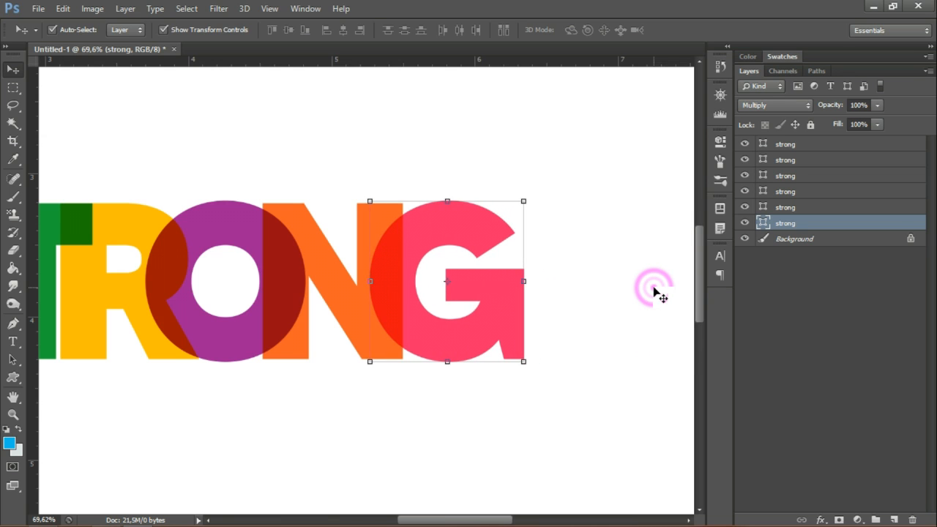
{"action": "key", "text": "shift+Right"}
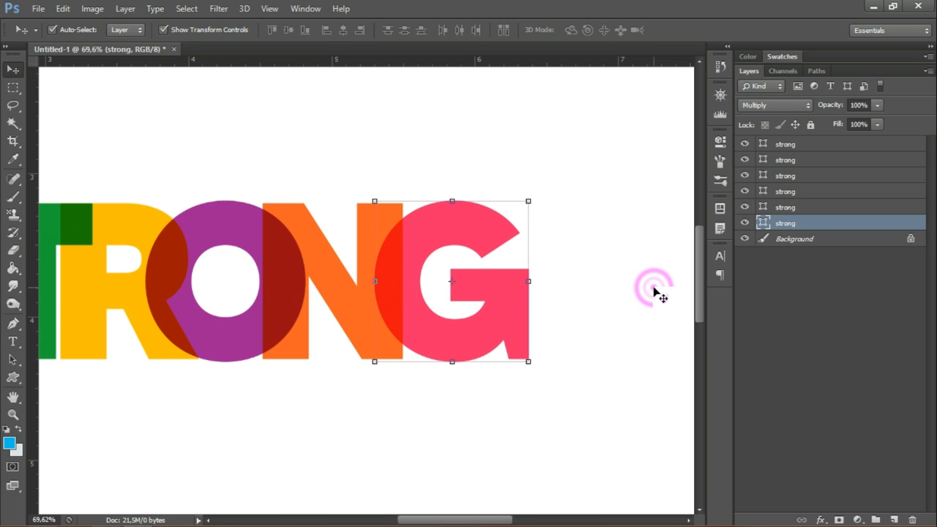
- Nudge the letter N slightly right between the O and the G, and clear the selection
{"action": "left_click", "coordinate": [333, 292]}
{"action": "key", "text": "shift+Right"}
{"action": "key", "text": "shift+Right"}
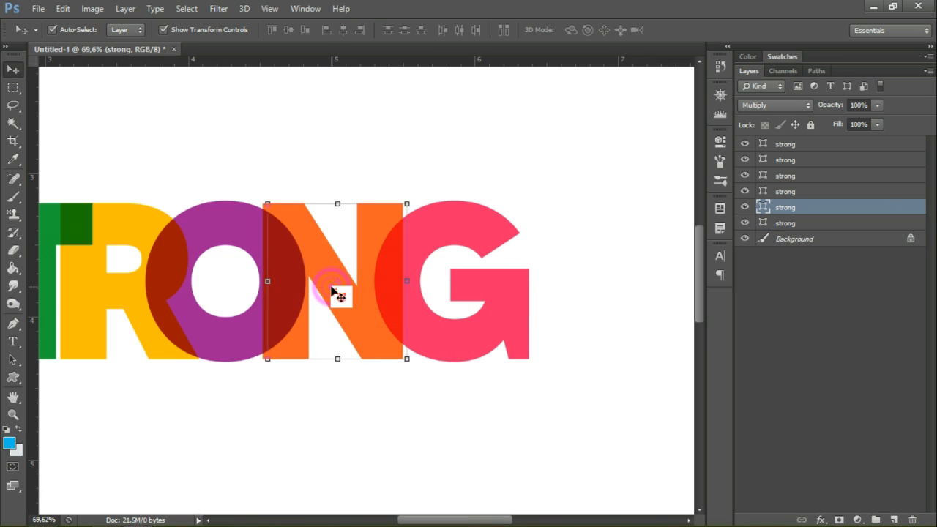
{"action": "left_click", "coordinate": [485, 398]}
- Scale all six letters together to about 206% and move the word to the middle of the canvas
{"action": "scroll", "coordinate": [183, 354], "scroll_direction": "down", "scroll_amount": 1}
{"action": "scroll", "coordinate": [183, 353], "scroll_direction": "down", "scroll_amount": 2}
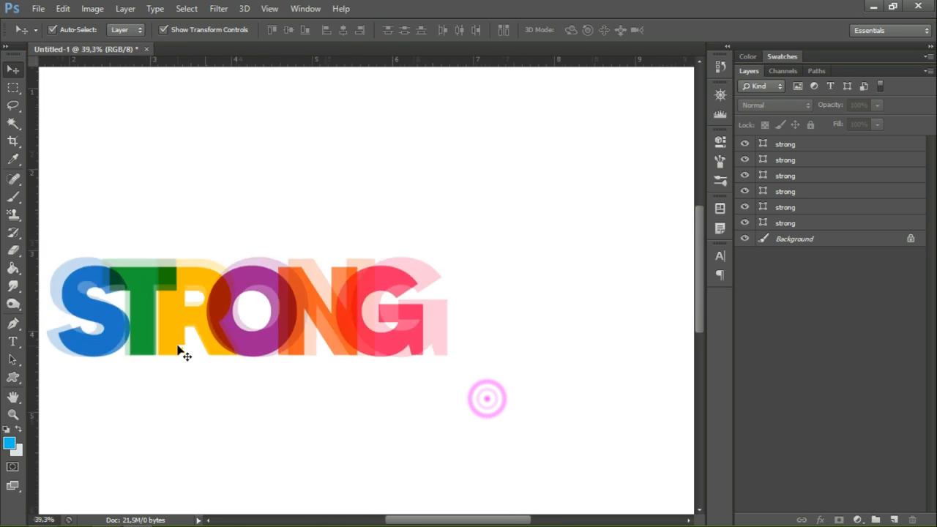
{"action": "scroll", "coordinate": [183, 354], "scroll_direction": "down", "scroll_amount": 1}
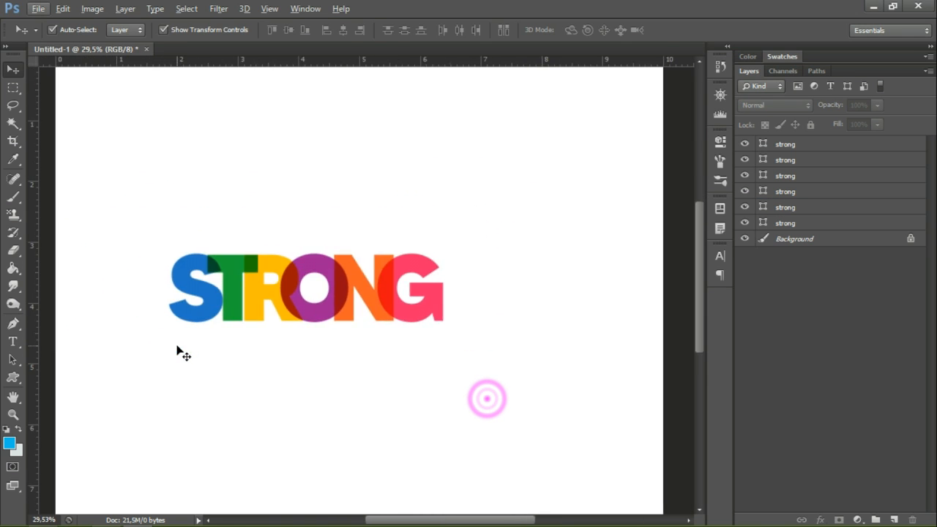
{"action": "left_click_drag", "start_coordinate": [468, 315], "coordinate": [184, 229]}
{"action": "left_click_drag", "start_coordinate": [434, 241], "coordinate": [545, 169]}
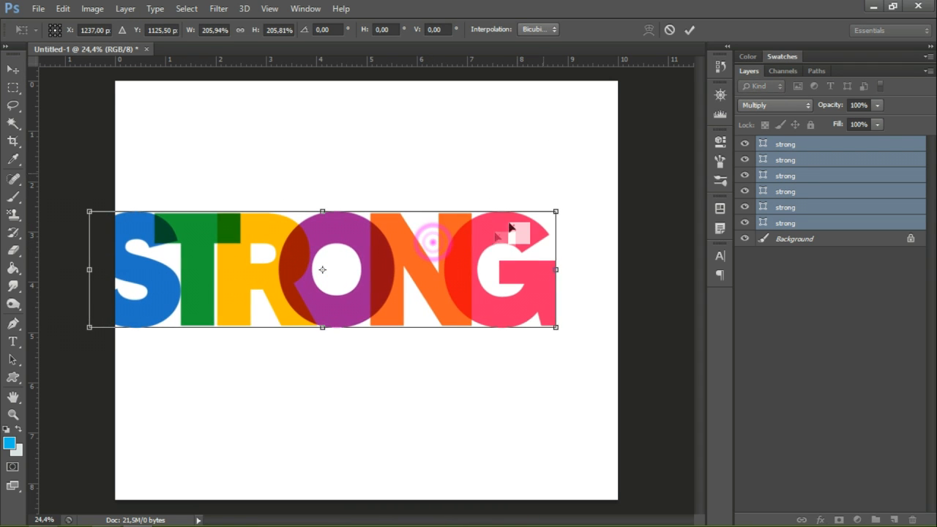
{"action": "left_click_drag", "start_coordinate": [461, 256], "coordinate": [511, 272]}
{"action": "left_click", "coordinate": [690, 30]}
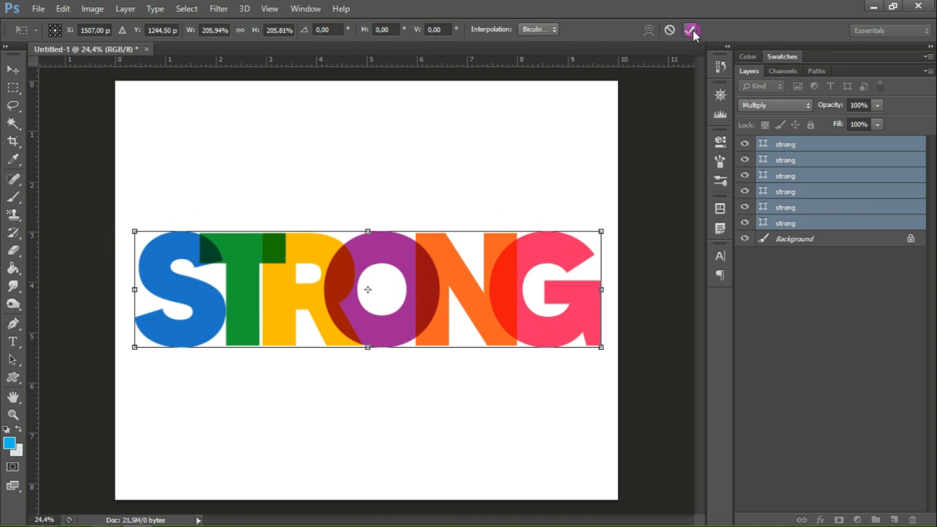
- Shift the word slightly left and group the six letter layers, with the group expanded
{"action": "left_click_drag", "start_coordinate": [557, 265], "coordinate": [557, 261]}
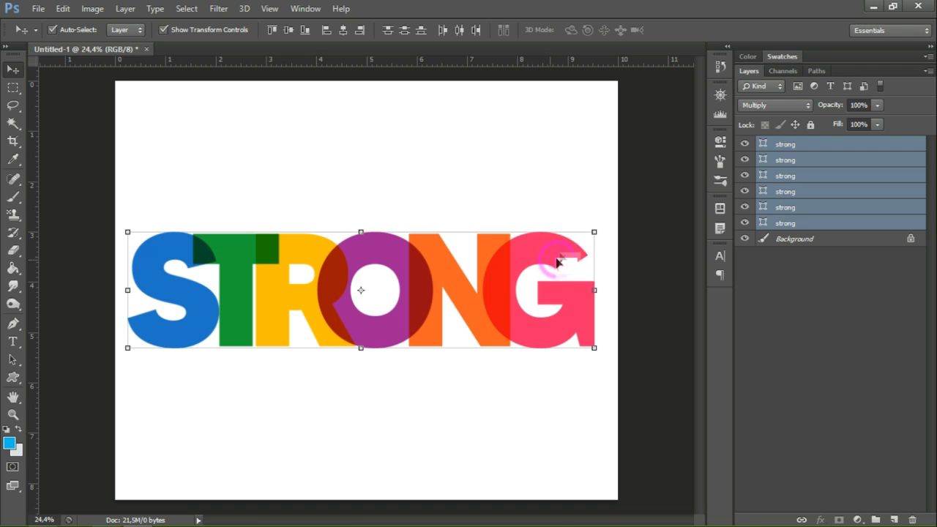
{"action": "left_click_drag", "start_coordinate": [817, 178], "coordinate": [875, 519]}
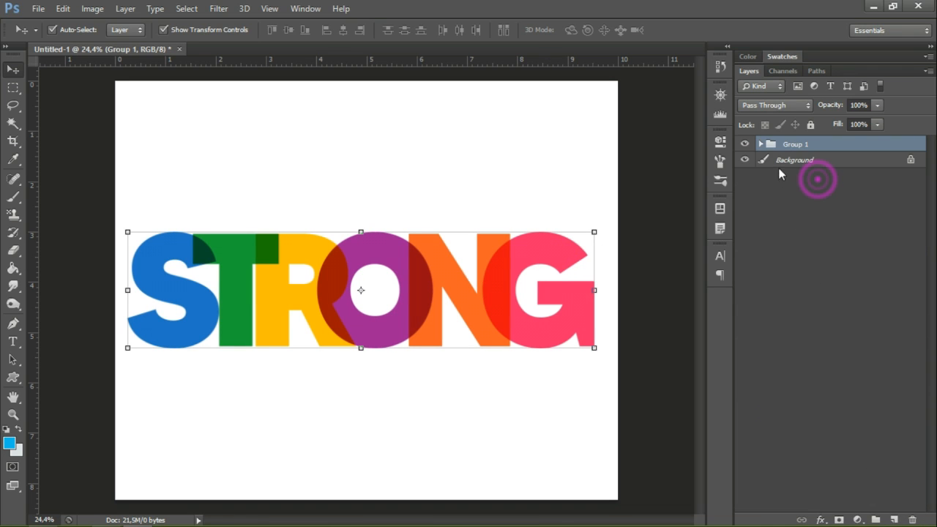
{"action": "left_click", "coordinate": [759, 144]}
- Add a Gradient Overlay to the letter group using the Foreground to Transparent preset
{"action": "left_click", "coordinate": [822, 512]}
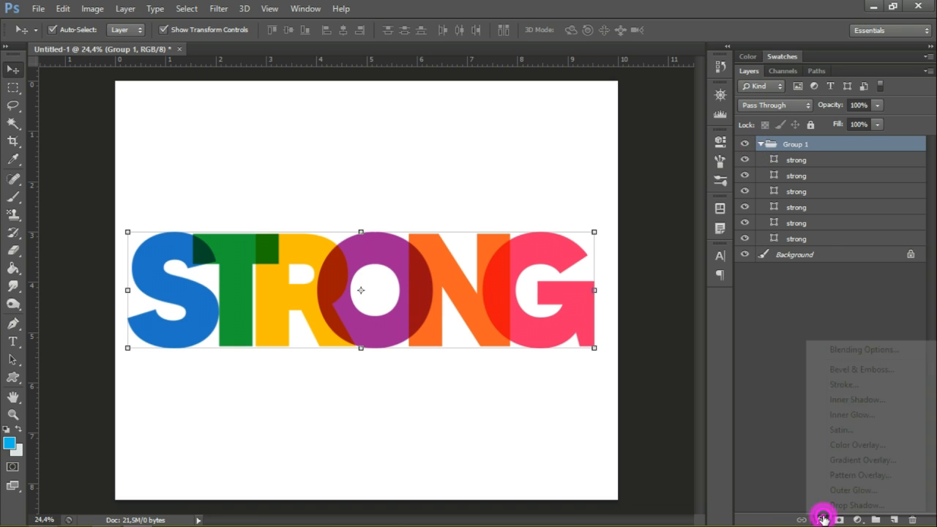
{"action": "left_click", "coordinate": [860, 460]}
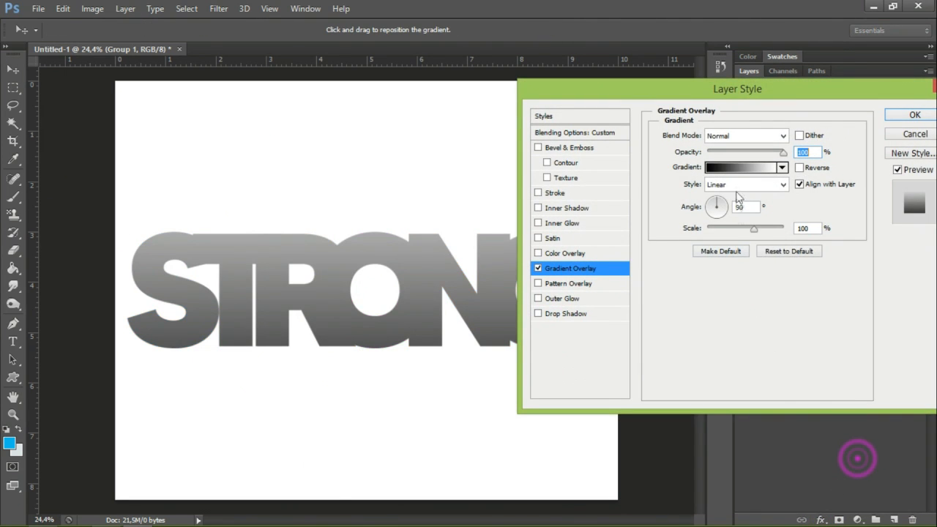
{"action": "left_click", "coordinate": [737, 168]}
{"action": "left_click", "coordinate": [671, 161]}
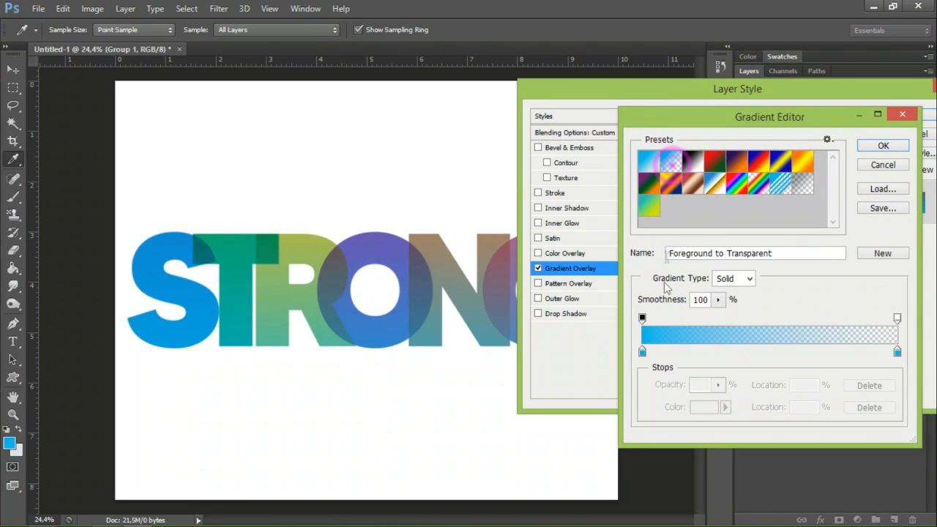
- Set the gradient's starting color stop to black (000000)
{"action": "double_click", "coordinate": [643, 353]}
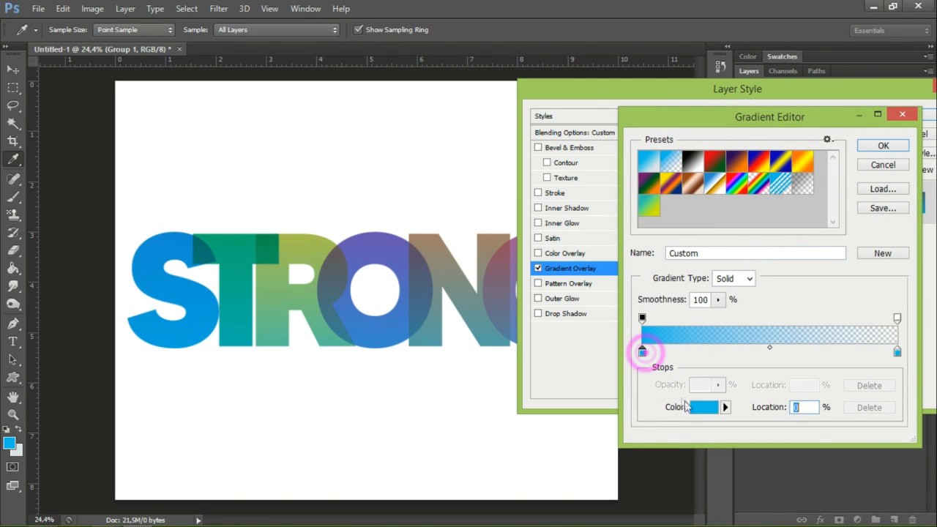
{"action": "left_click_drag", "start_coordinate": [580, 264], "coordinate": [546, 311]}
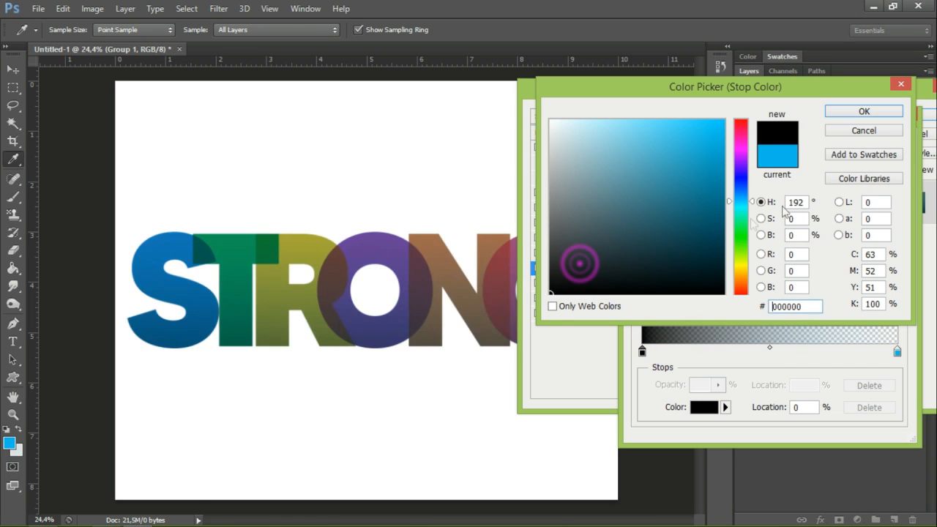
{"action": "left_click", "coordinate": [862, 111]}
- Set the gradient's ending color stop to white (ffffff) and accept the gradient
{"action": "left_click", "coordinate": [897, 352]}
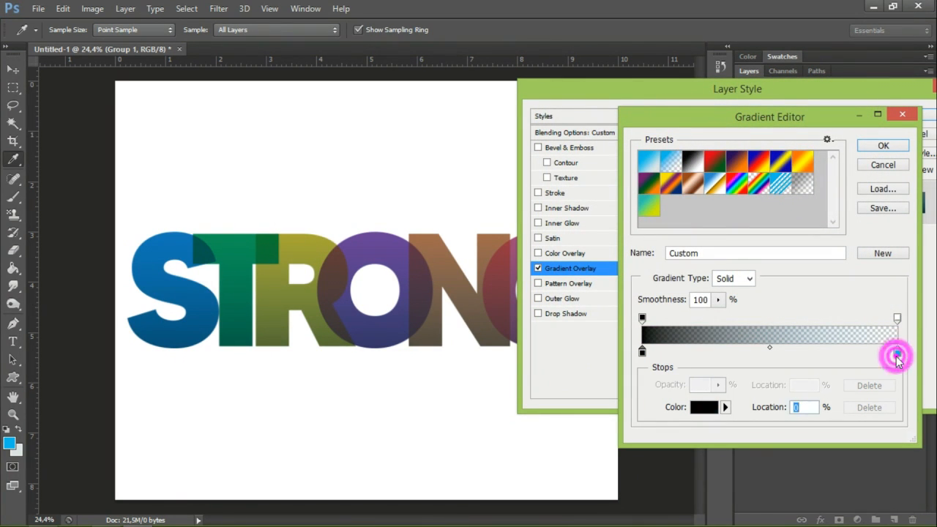
{"action": "left_click", "coordinate": [706, 407]}
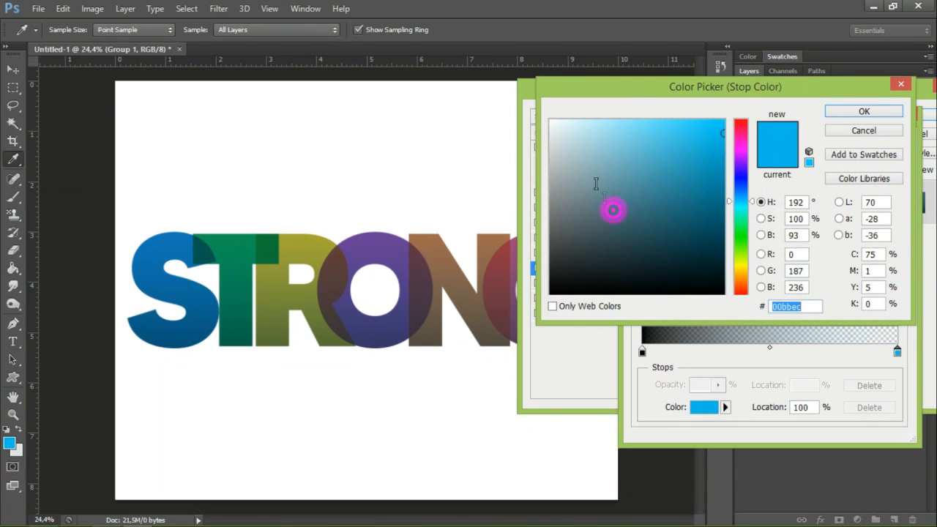
{"action": "type", "text": "ffffff"}
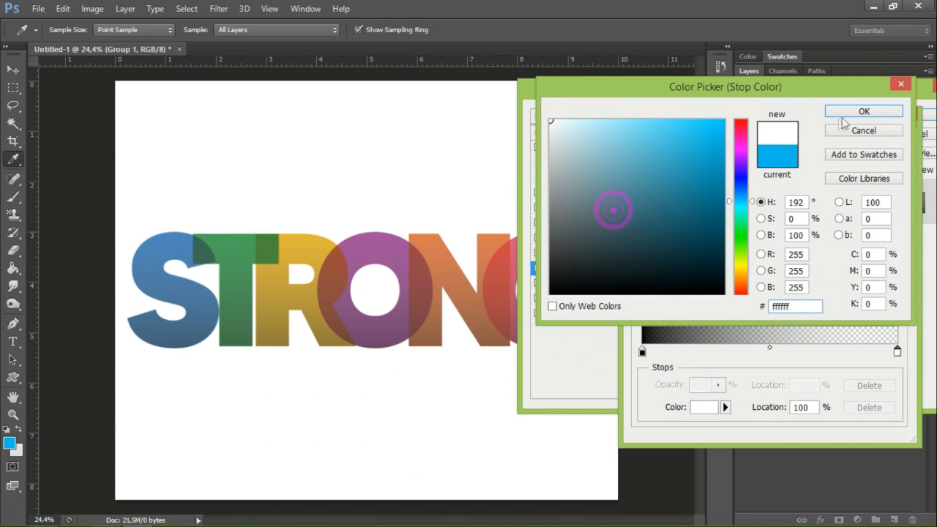
{"action": "left_click", "coordinate": [843, 113]}
{"action": "left_click", "coordinate": [872, 148]}
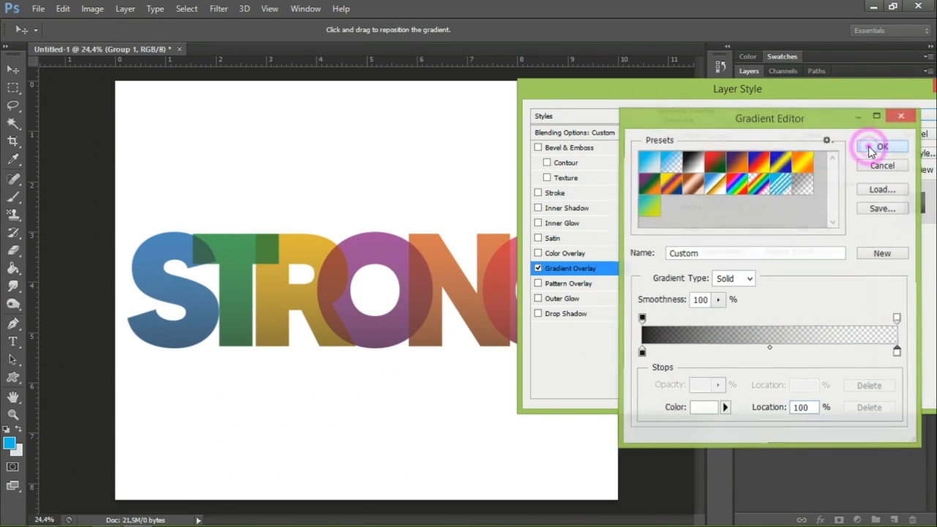
- Set the Gradient Overlay's blend mode to Overlay and reduce the gradient's scale
{"action": "left_click", "coordinate": [782, 136]}
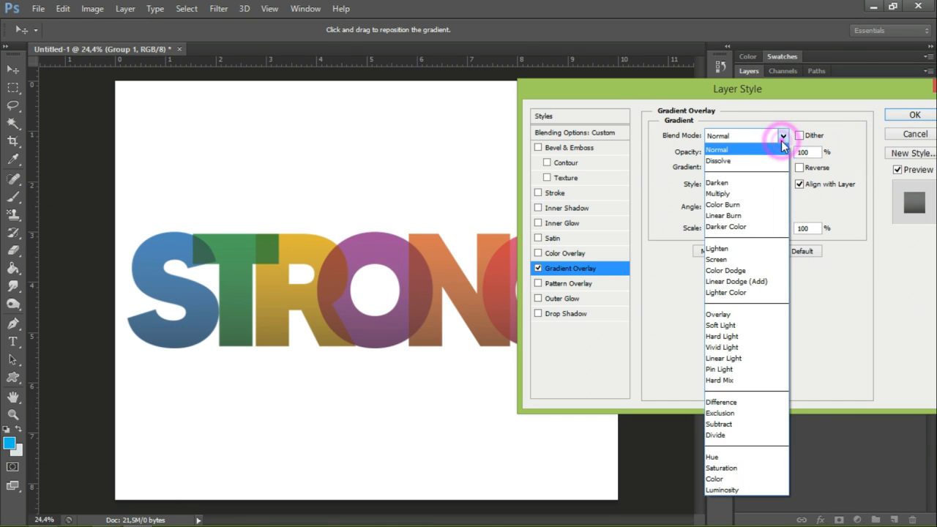
{"action": "left_click", "coordinate": [736, 315]}
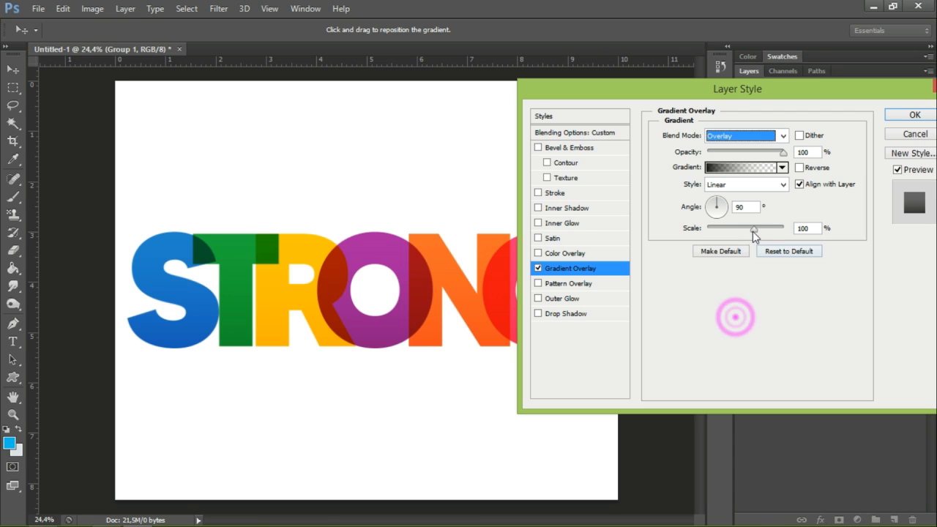
{"action": "left_click_drag", "start_coordinate": [754, 232], "coordinate": [748, 232]}
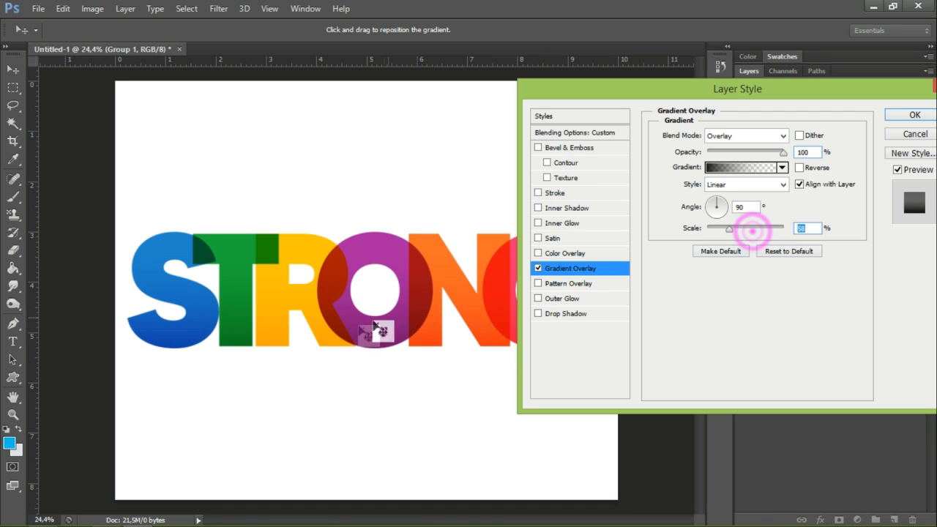
- Shift the gradient upward so its dark end covers more of the lower letters, apply it, and collapse the group's effects list
{"action": "left_click_drag", "start_coordinate": [291, 333], "coordinate": [289, 285]}
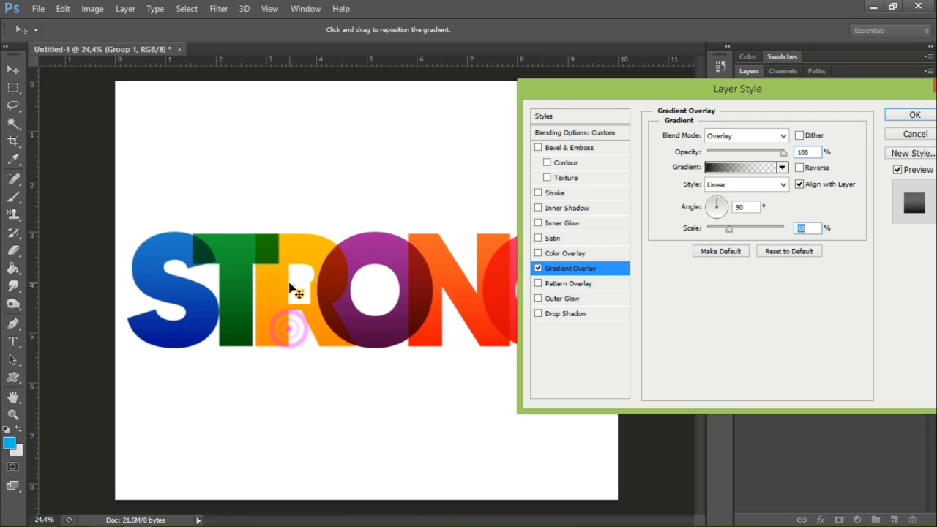
{"action": "left_click_drag", "start_coordinate": [273, 332], "coordinate": [270, 310]}
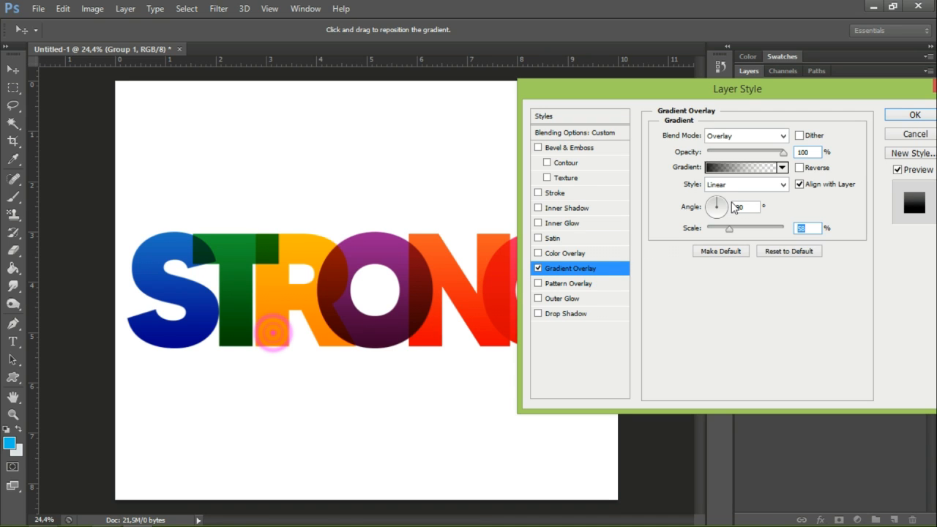
{"action": "left_click", "coordinate": [899, 117]}
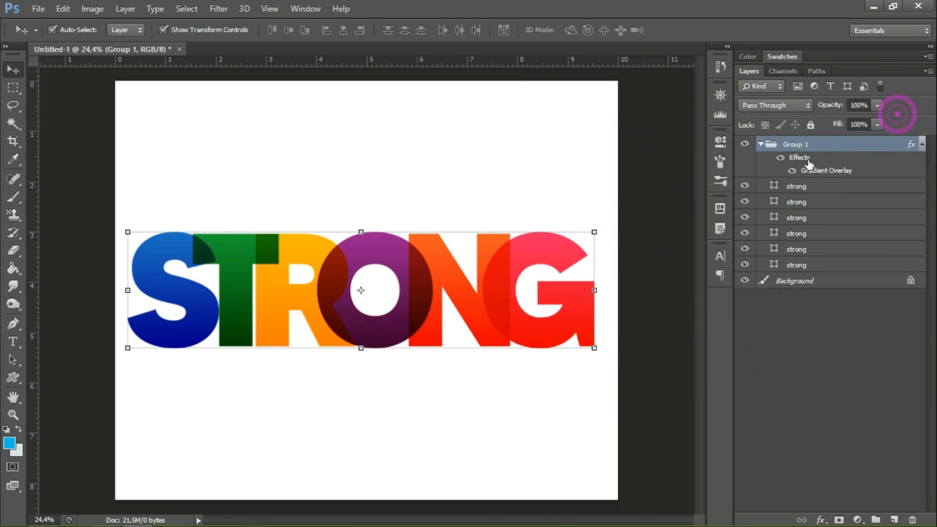
{"action": "left_click", "coordinate": [922, 145]}
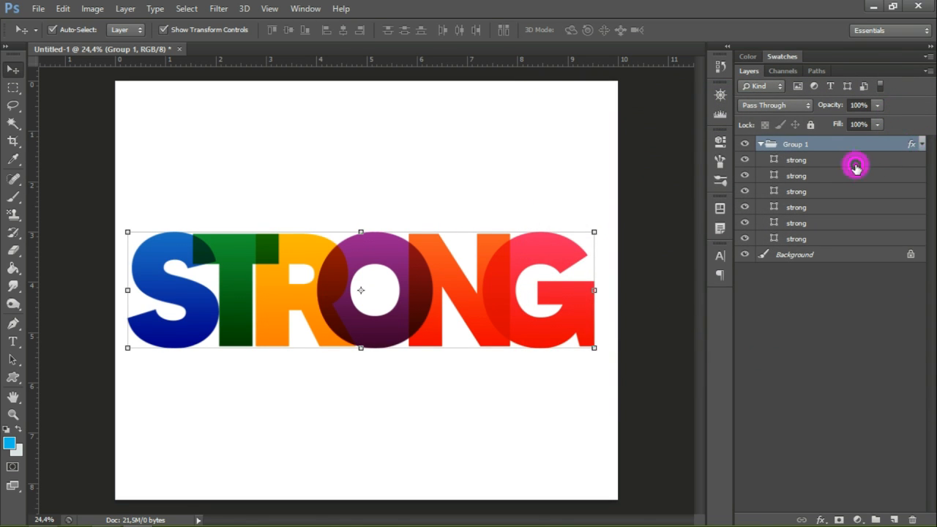
- Duplicate all six letter shape layers inside the group
{"action": "left_click", "coordinate": [856, 164]}
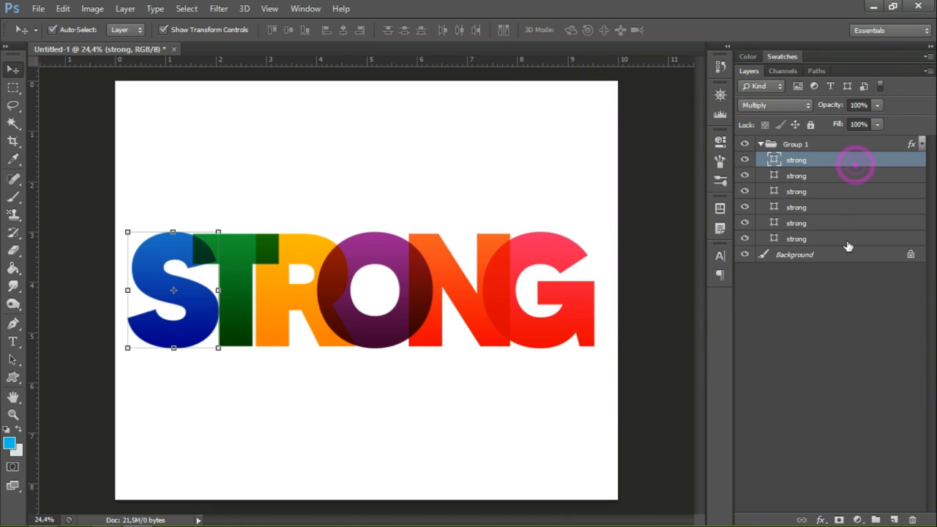
{"action": "left_click", "coordinate": [589, 383]}
{"action": "left_click_drag", "start_coordinate": [589, 383], "coordinate": [117, 216]}
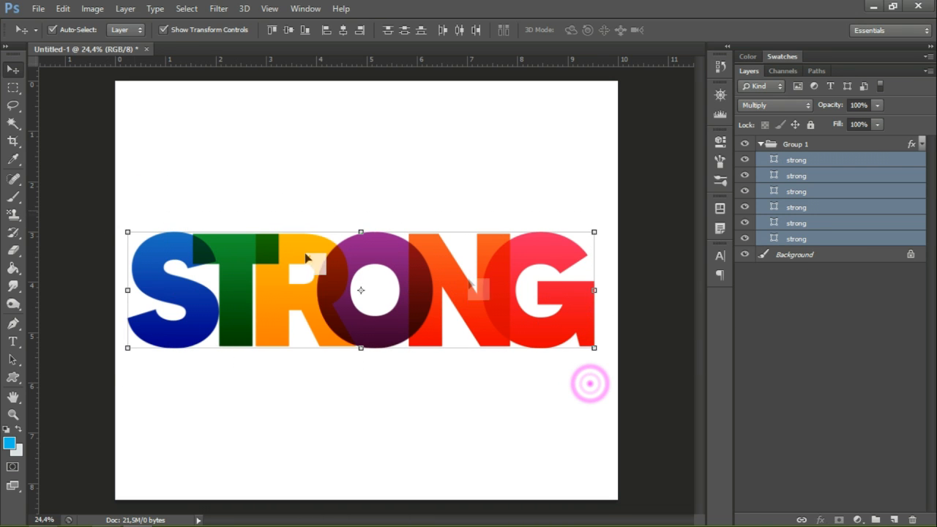
{"action": "left_click_drag", "start_coordinate": [834, 192], "coordinate": [894, 518]}
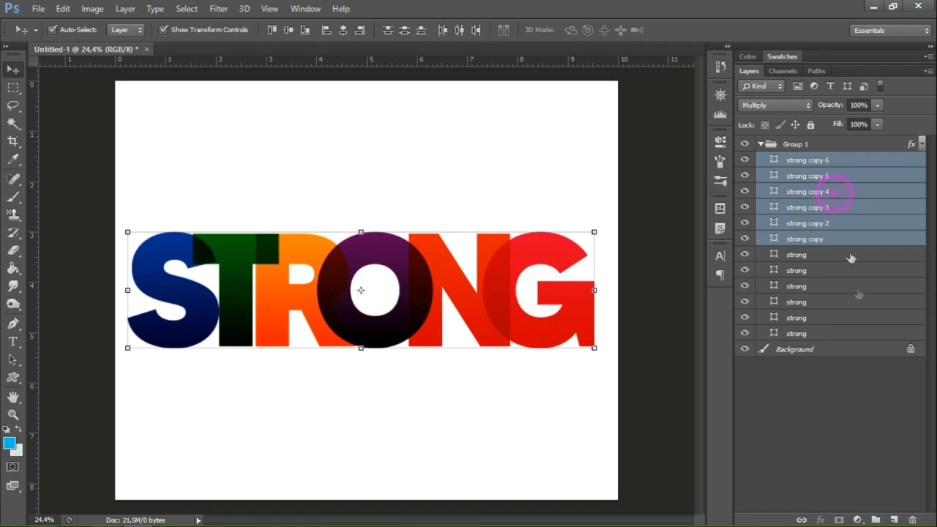
- Merge the six duplicated letter shapes into a single shape layer, keeping its Multiply blend mode
{"action": "right_click", "coordinate": [826, 181]}
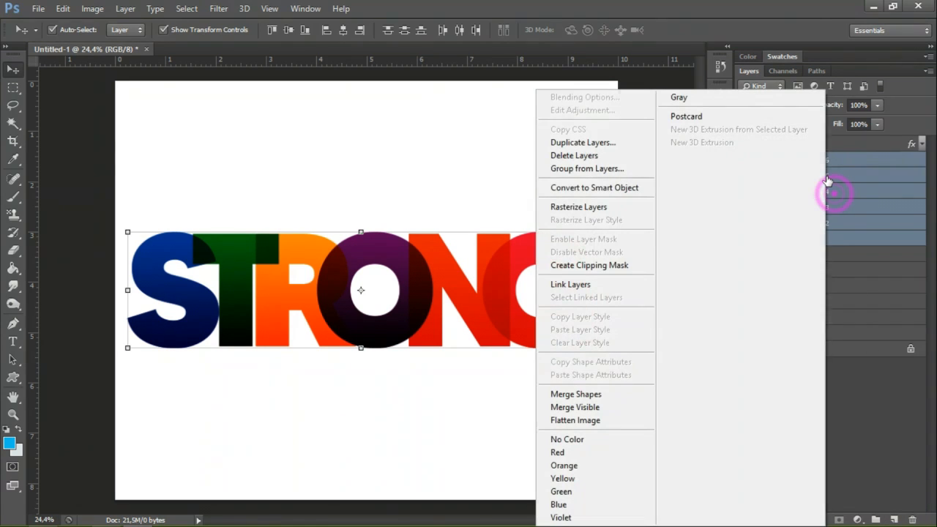
{"action": "left_click", "coordinate": [617, 394]}
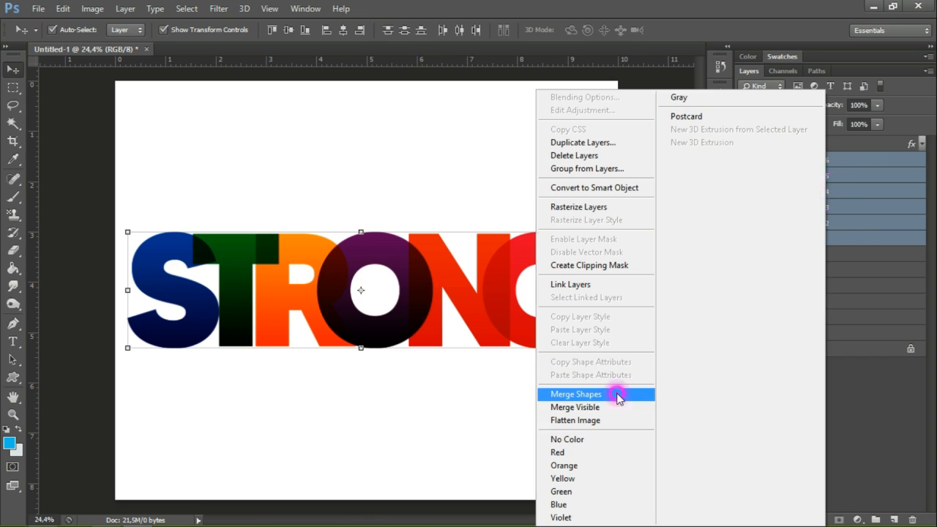
{"action": "left_click", "coordinate": [778, 104]}
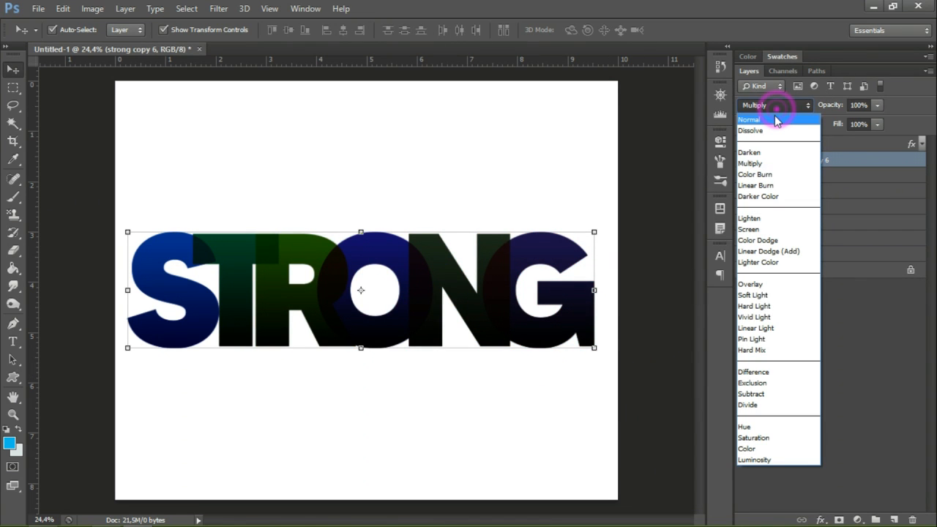
{"action": "left_click", "coordinate": [669, 127]}
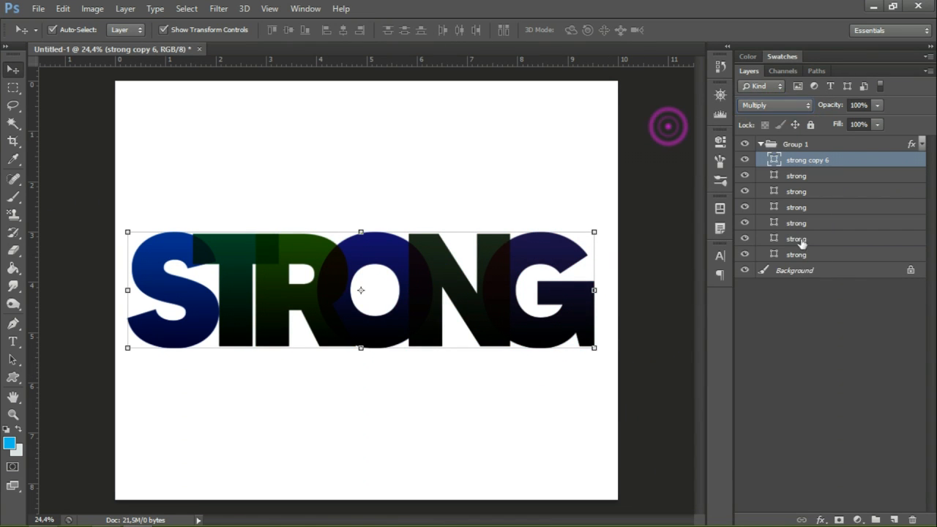
- Hide the merged "strong copy 6" shape layer and add a Solid Color fill layer directly above the Background
{"action": "left_click", "coordinate": [745, 159]}
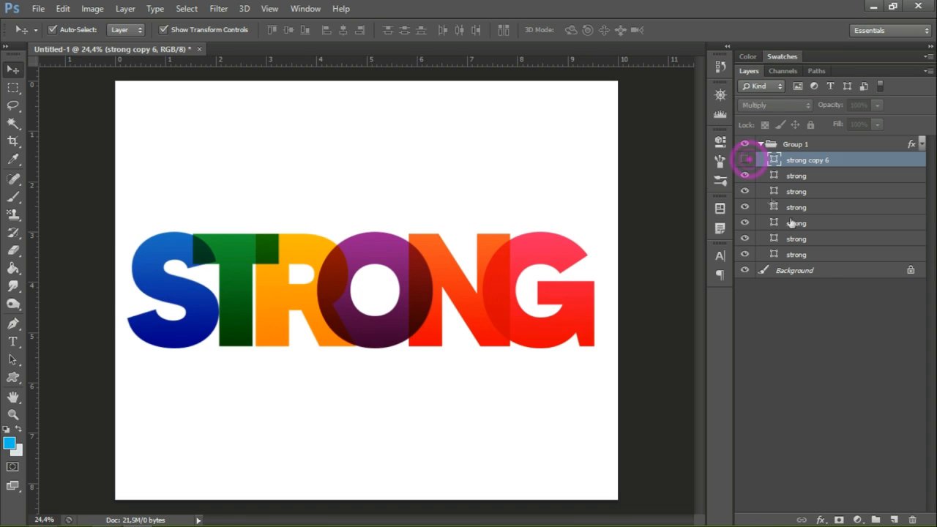
{"action": "left_click", "coordinate": [825, 256]}
{"action": "left_click", "coordinate": [828, 270]}
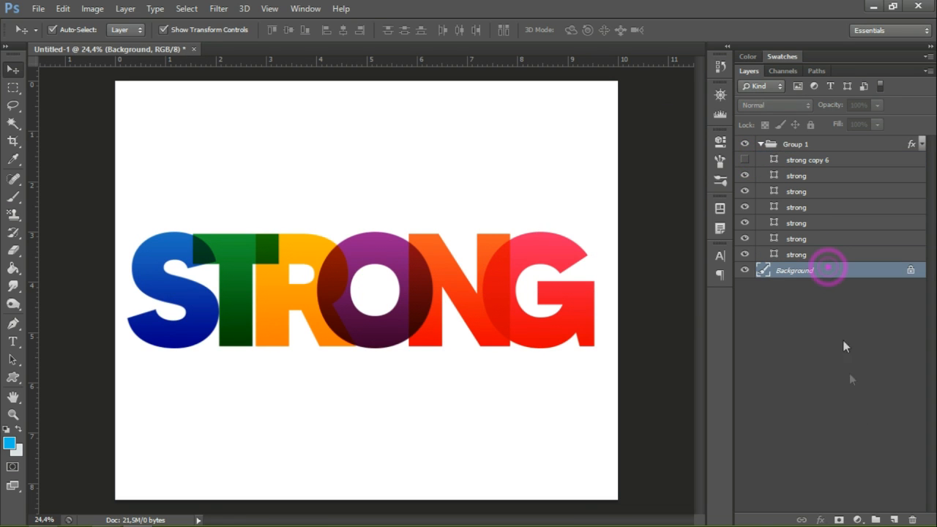
{"action": "left_click", "coordinate": [859, 520]}
{"action": "left_click", "coordinate": [838, 228]}
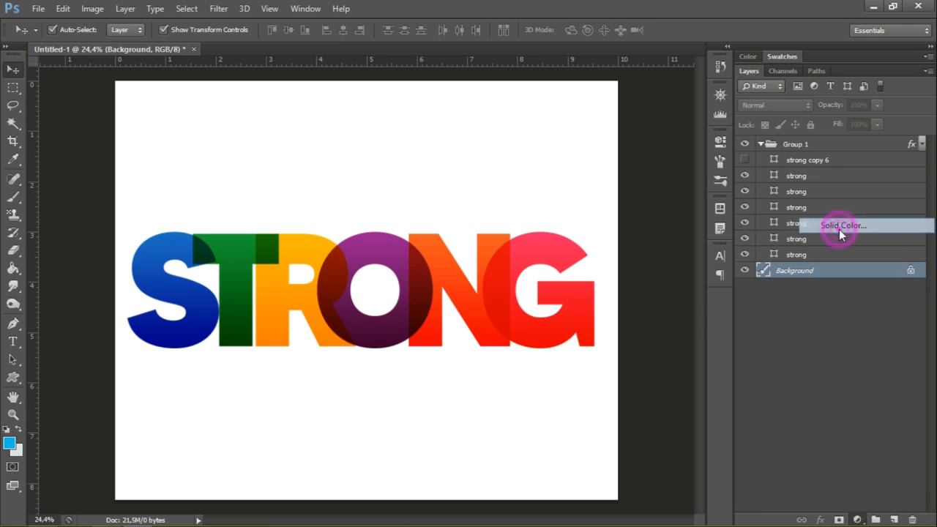
- Try out pale blue, green, near-grey and pink tints for the background fill color
{"action": "left_click", "coordinate": [577, 139]}
{"action": "left_click", "coordinate": [642, 227]}
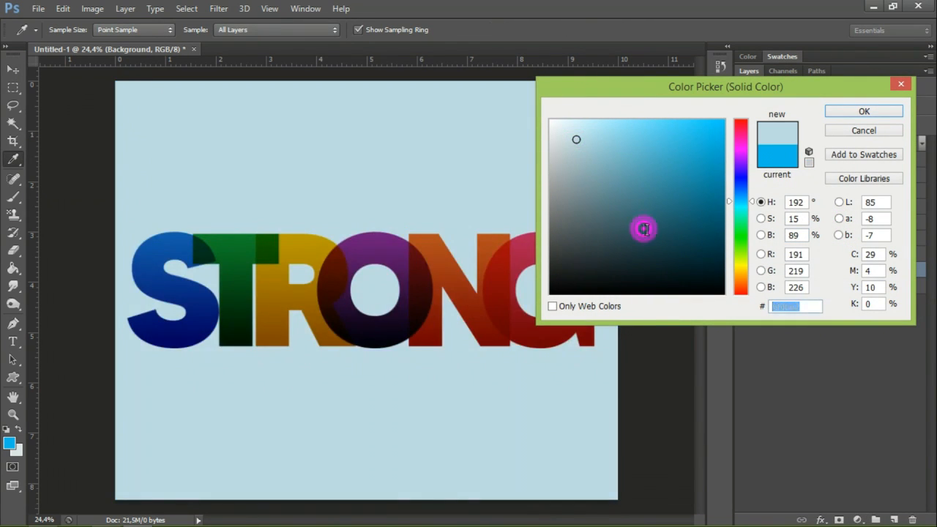
{"action": "left_click_drag", "start_coordinate": [737, 164], "coordinate": [741, 132]}
{"action": "left_click", "coordinate": [739, 237]}
{"action": "left_click", "coordinate": [734, 285]}
{"action": "left_click", "coordinate": [559, 136]}
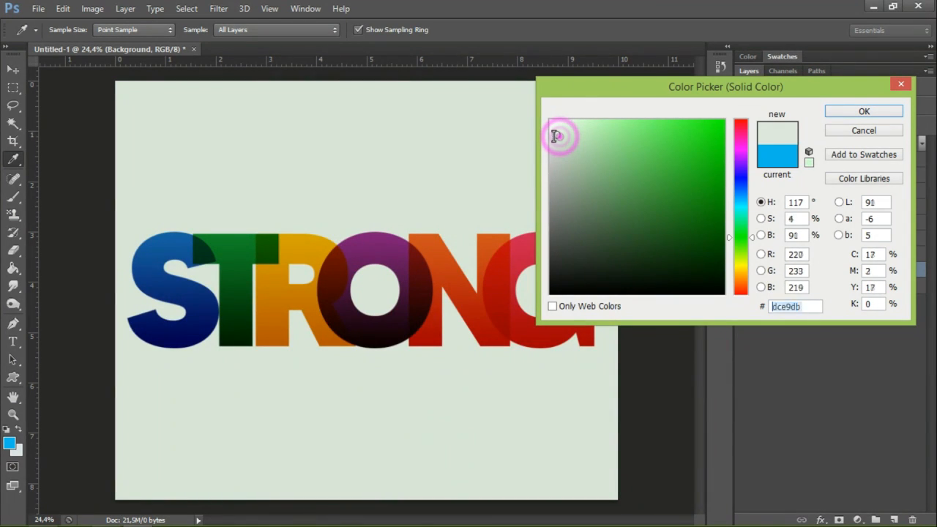
{"action": "left_click_drag", "start_coordinate": [550, 136], "coordinate": [551, 135]}
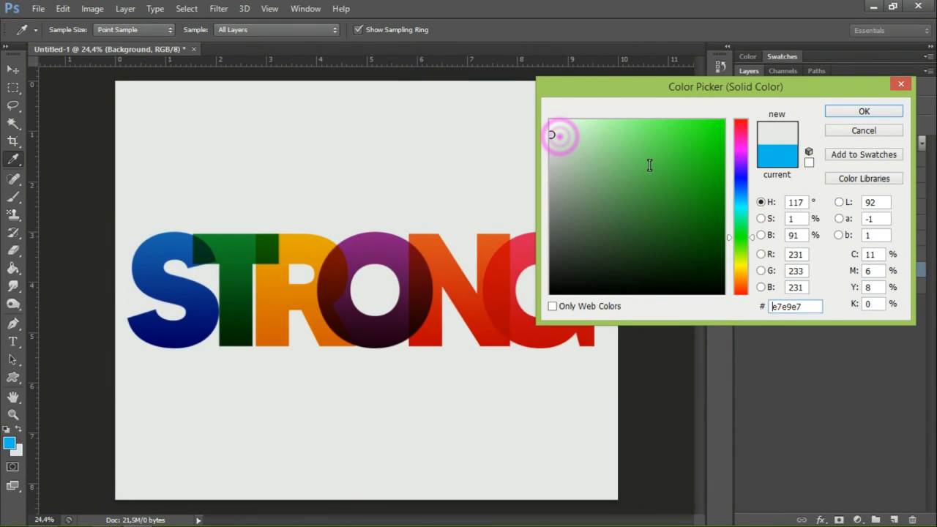
{"action": "left_click", "coordinate": [742, 204]}
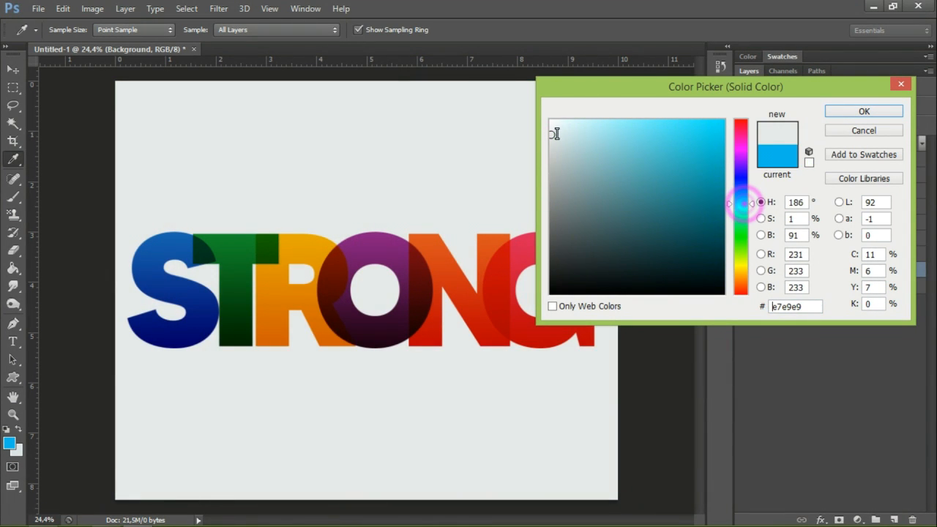
{"action": "mouse_move", "coordinate": [745, 160]}
{"action": "left_mouse_down"}
{"action": "mouse_move", "coordinate": [741, 144]}
{"action": "mouse_move", "coordinate": [715, 139]}
{"action": "mouse_move", "coordinate": [736, 140]}
{"action": "mouse_move", "coordinate": [676, 131]}
{"action": "left_mouse_up"}
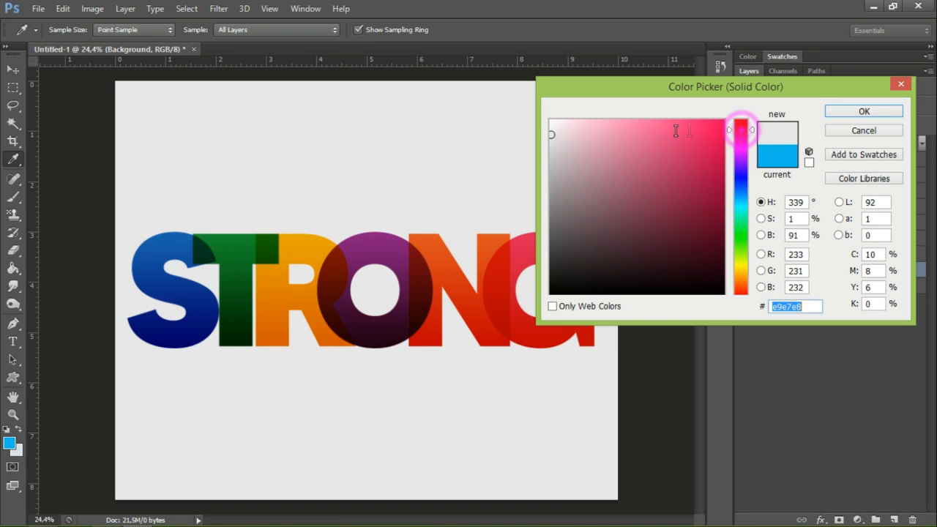
{"action": "left_click", "coordinate": [554, 130]}
{"action": "left_click_drag", "start_coordinate": [554, 130], "coordinate": [557, 131]}
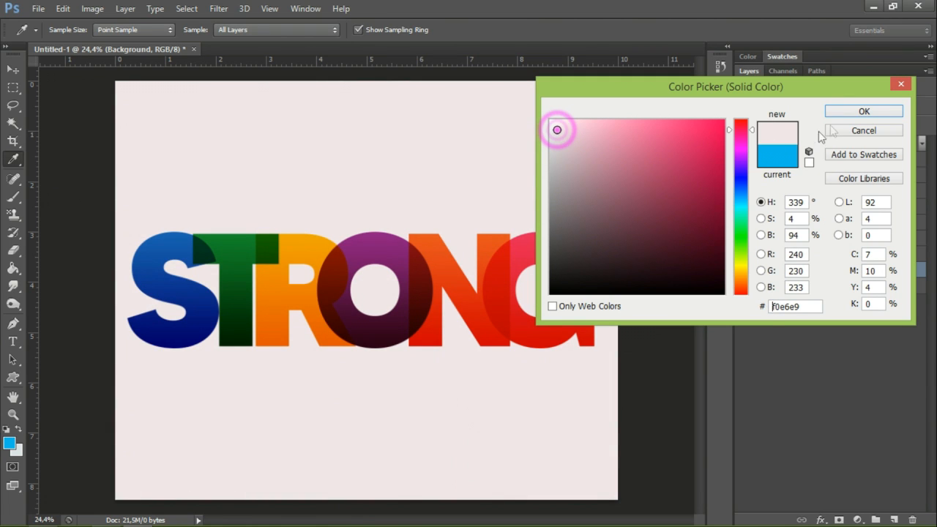
- Set the background fill to pale cyan #deedee and apply it
{"action": "left_click", "coordinate": [742, 210]}
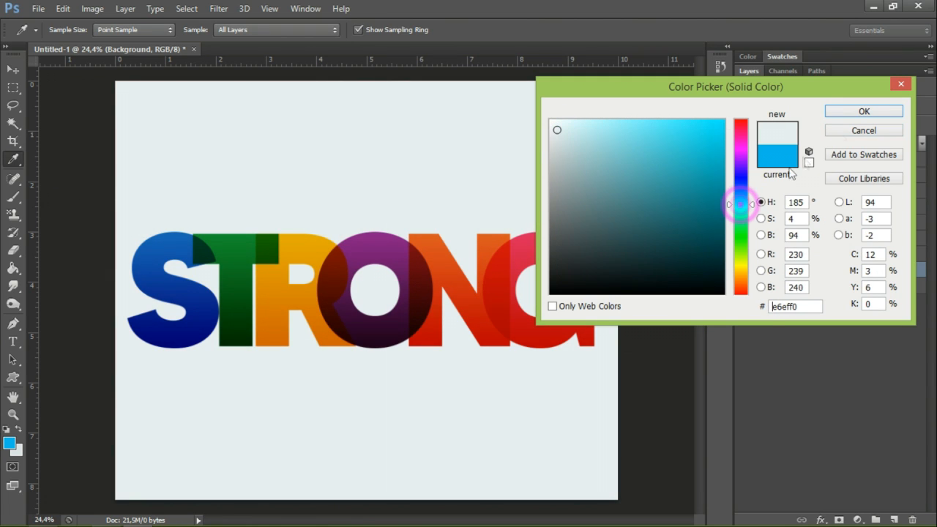
{"action": "left_click", "coordinate": [561, 131]}
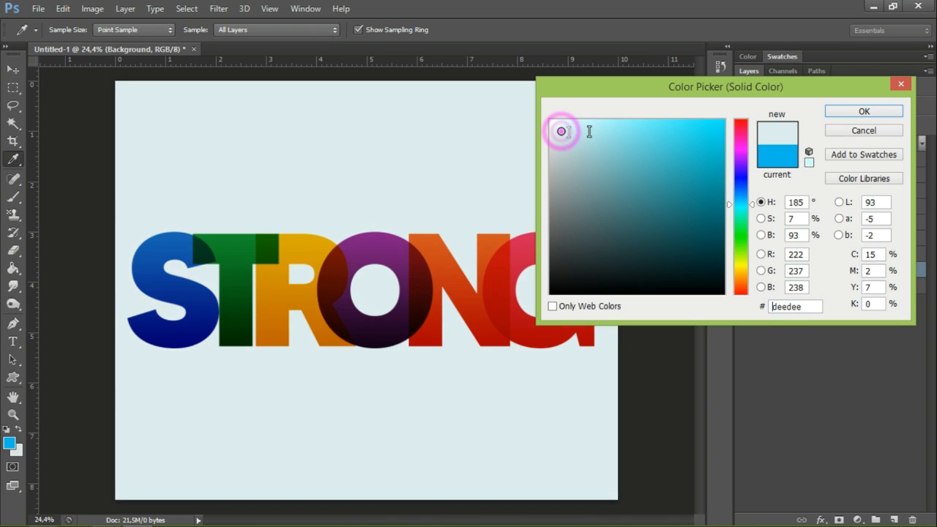
{"action": "left_click", "coordinate": [827, 112]}
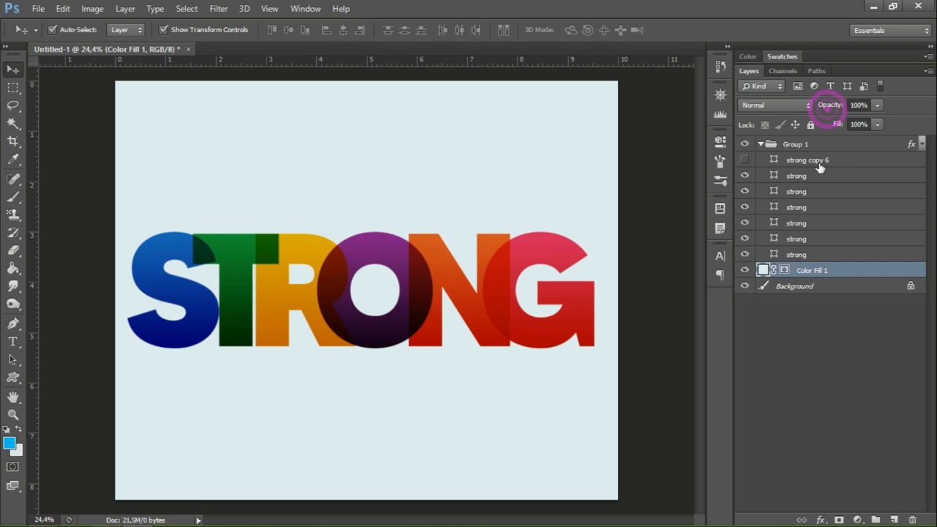
- Show the merged "strong copy 6" shape again and recolor it white, #ffffff
{"action": "left_click", "coordinate": [817, 165]}
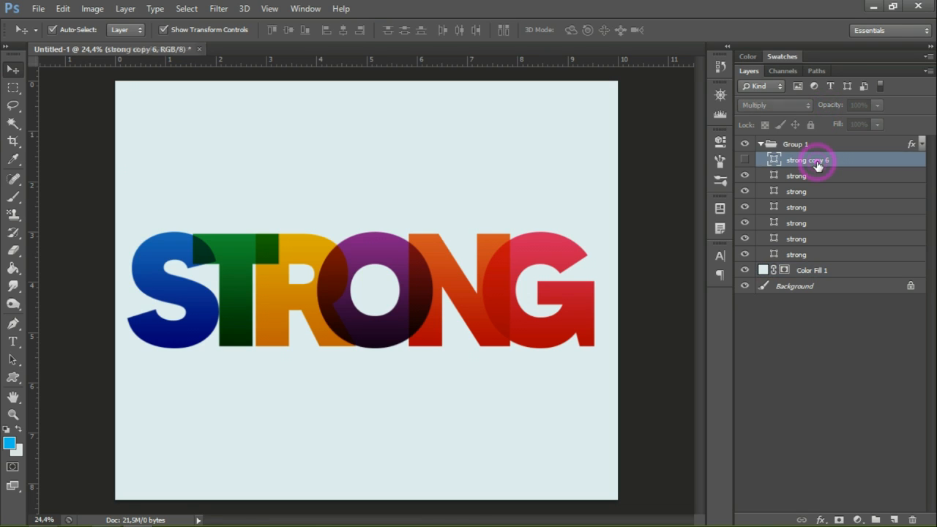
{"action": "left_click", "coordinate": [745, 160]}
{"action": "double_click", "coordinate": [774, 160]}
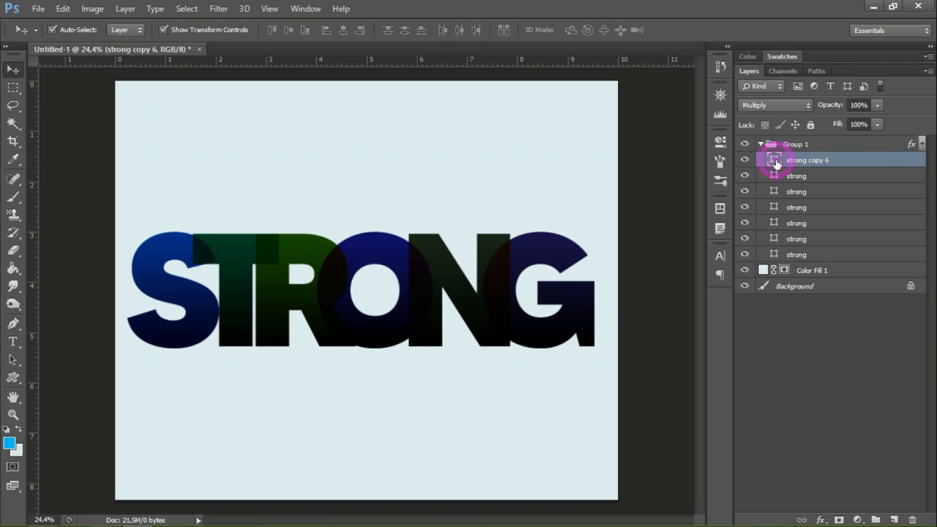
{"action": "left_click_drag", "start_coordinate": [668, 149], "coordinate": [548, 120]}
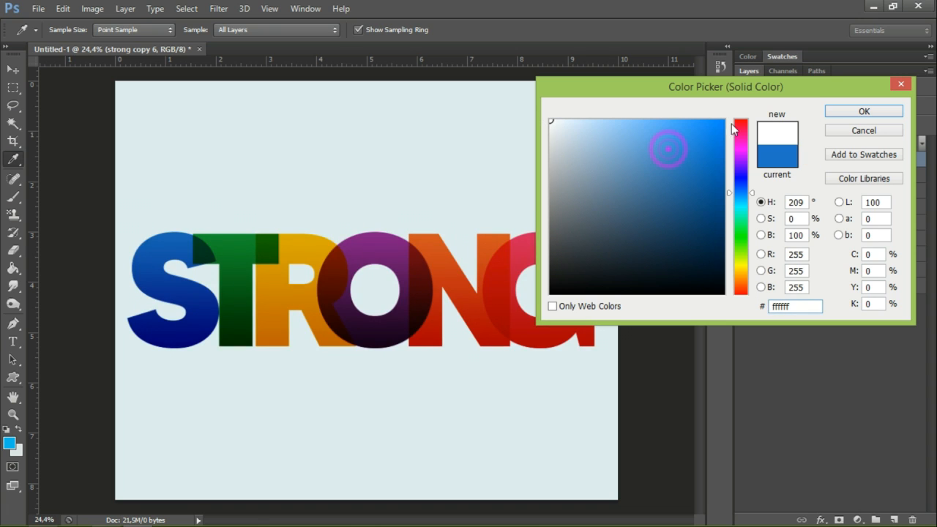
{"action": "left_click", "coordinate": [836, 114]}
- Move the white merged shape below the six letter layers inside Group 1 and toggle its visibility to compare
{"action": "left_click_drag", "start_coordinate": [825, 164], "coordinate": [829, 258]}
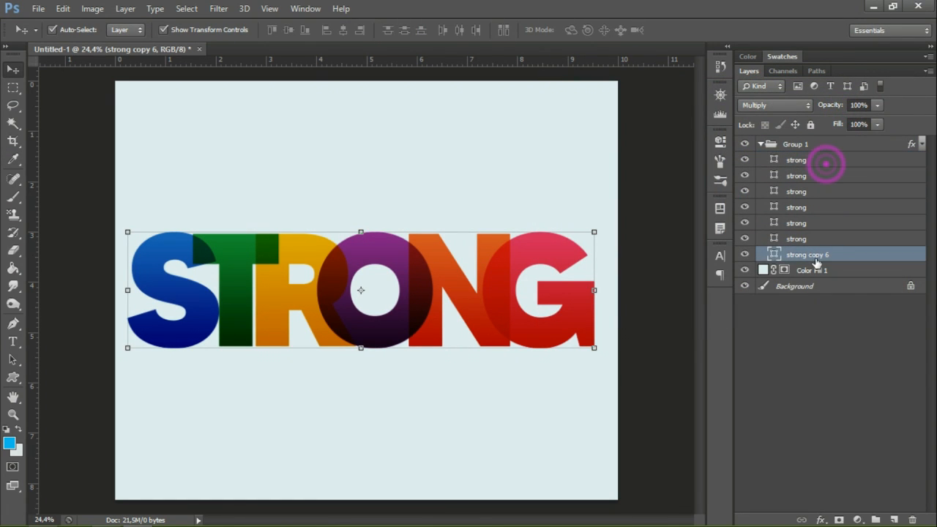
{"action": "left_click", "coordinate": [745, 256]}
{"action": "left_click", "coordinate": [745, 256]}
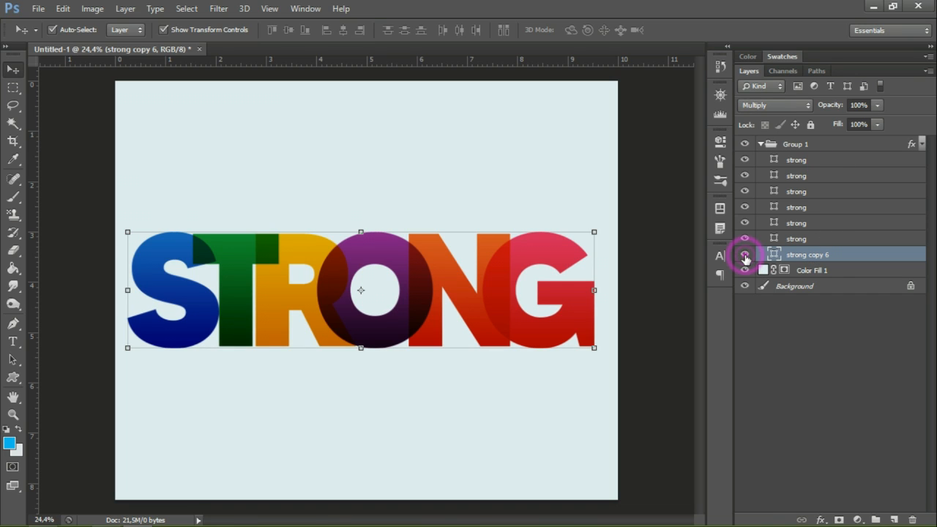
- Change the Color Fill 1 background to teal #13909b to test the letters on a darker backdrop
{"action": "double_click", "coordinate": [761, 269]}
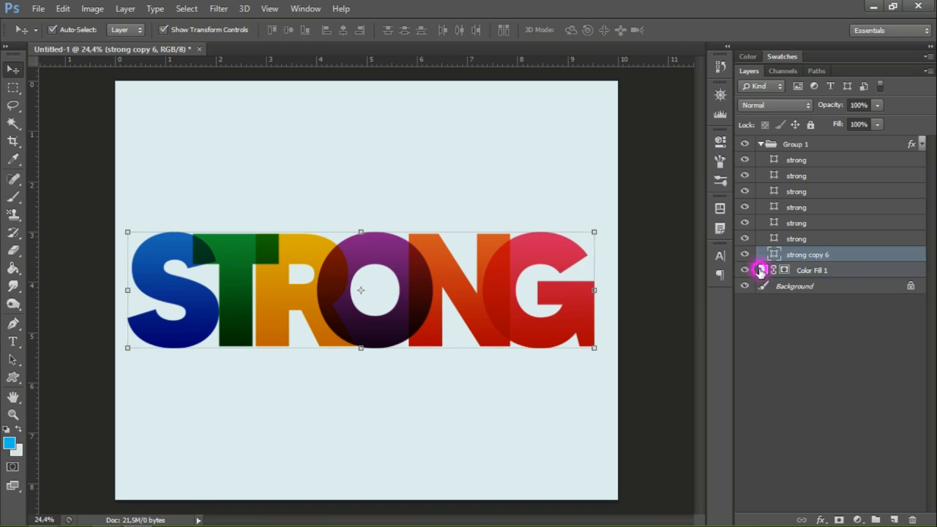
{"action": "left_click", "coordinate": [702, 188]}
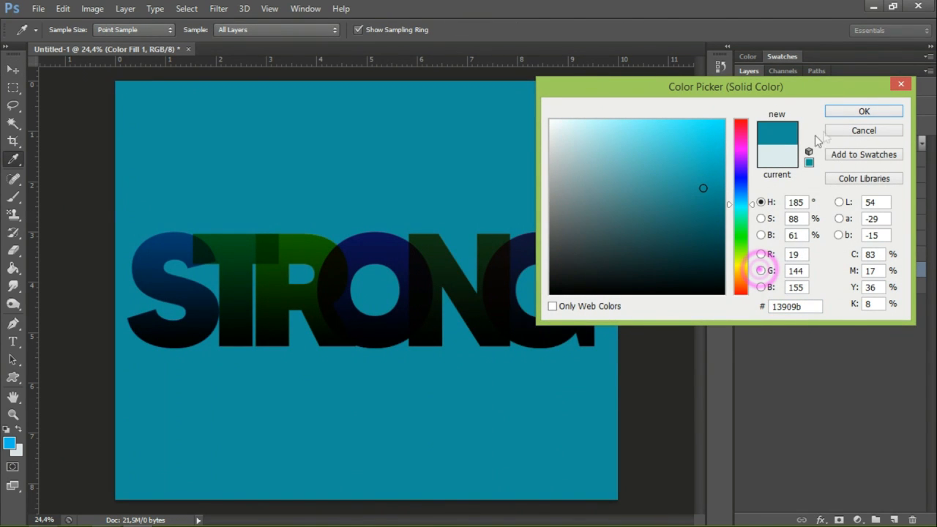
{"action": "left_click", "coordinate": [856, 114]}
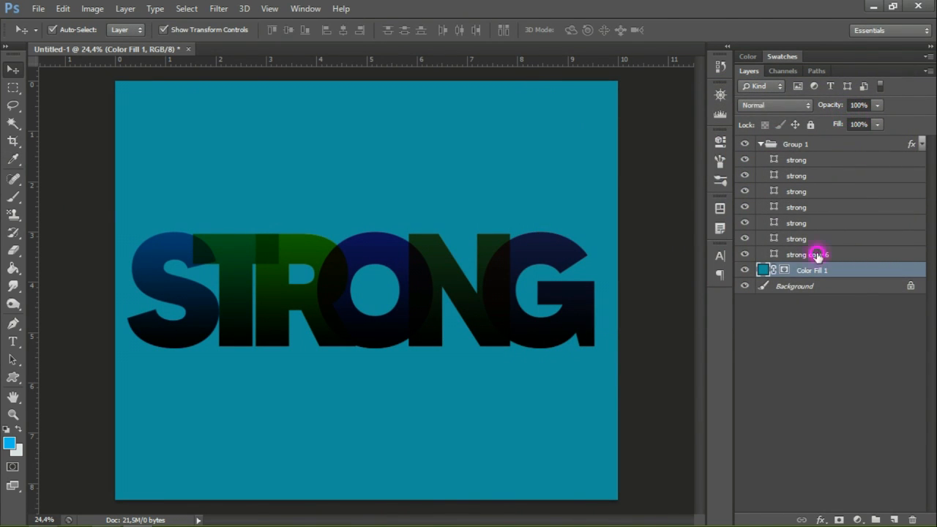
- Set the blend mode of the "strong copy 6" shape layer to Normal
{"action": "left_click", "coordinate": [813, 254]}
{"action": "left_click", "coordinate": [790, 105]}
{"action": "left_click", "coordinate": [791, 120]}
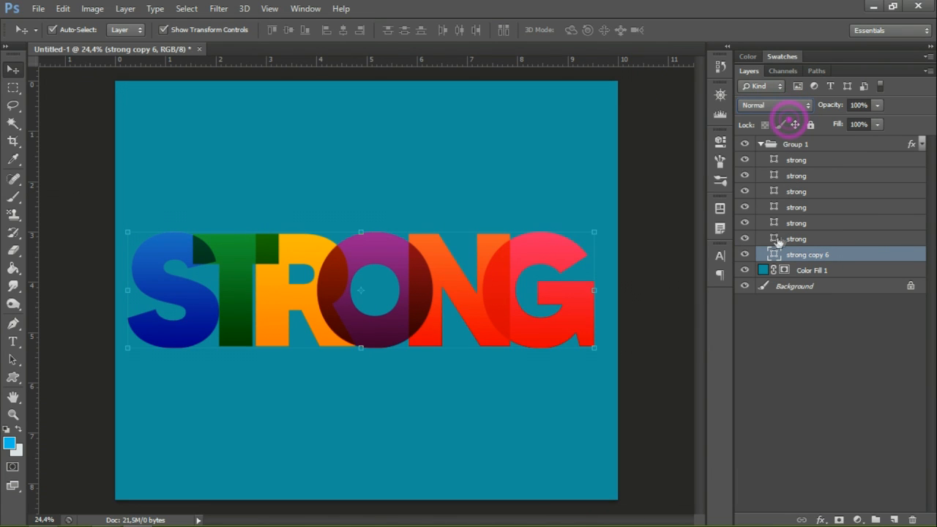
- Change the Color Fill 1 background to a very pale cyan tint
{"action": "double_click", "coordinate": [764, 271]}
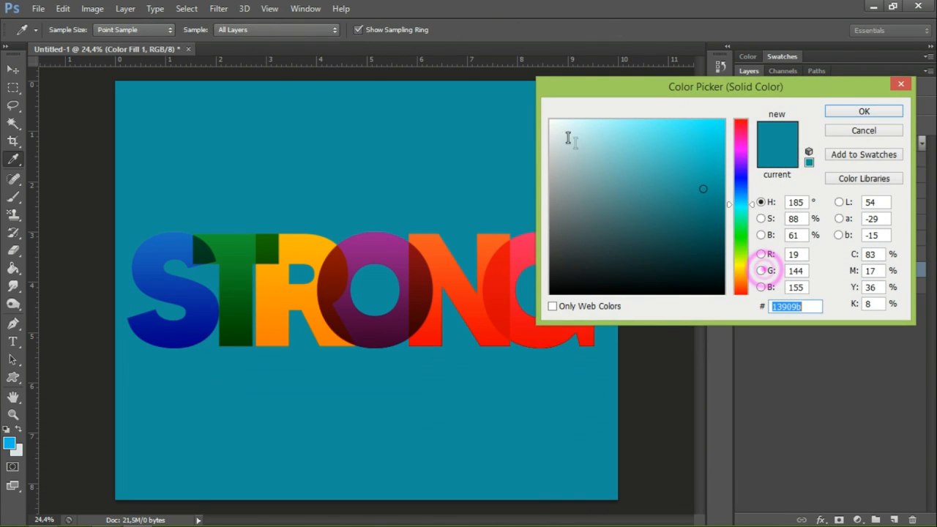
{"action": "left_click_drag", "start_coordinate": [556, 128], "coordinate": [560, 131]}
{"action": "left_click", "coordinate": [827, 112]}
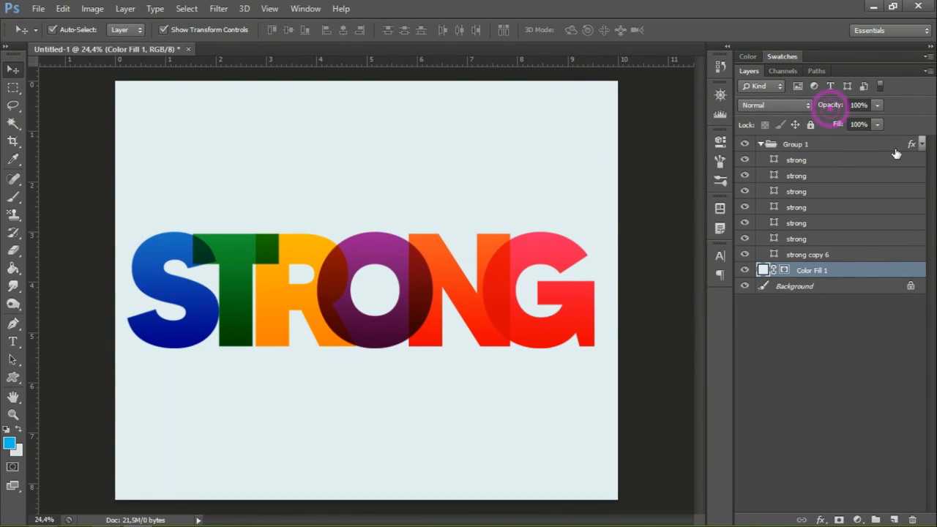
- Shift Group 1's Gradient Overlay downward to lighten the letters, apply it, and collapse the group
{"action": "double_click", "coordinate": [833, 171]}
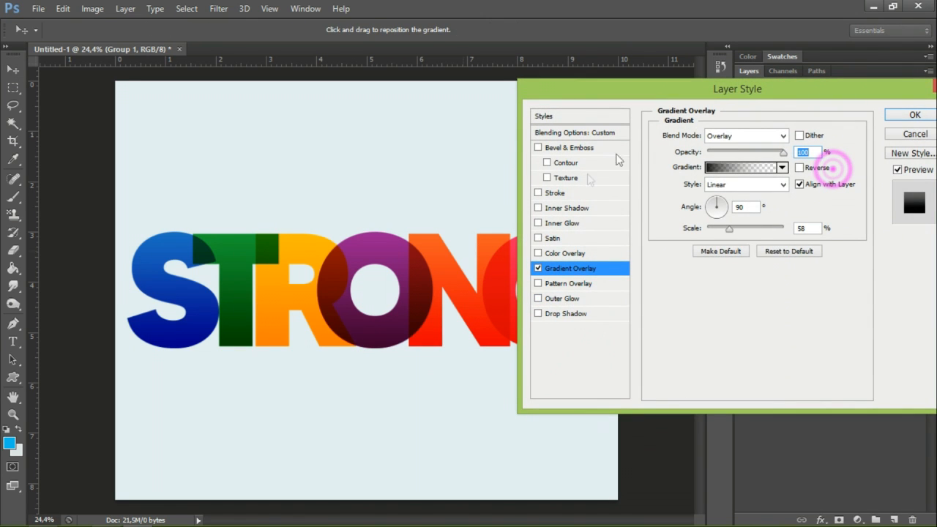
{"action": "left_click_drag", "start_coordinate": [673, 91], "coordinate": [779, 113]}
{"action": "mouse_move", "coordinate": [583, 314]}
{"action": "left_mouse_down"}
{"action": "mouse_move", "coordinate": [589, 344]}
{"action": "mouse_move", "coordinate": [587, 317]}
{"action": "mouse_move", "coordinate": [578, 319]}
{"action": "left_mouse_up"}
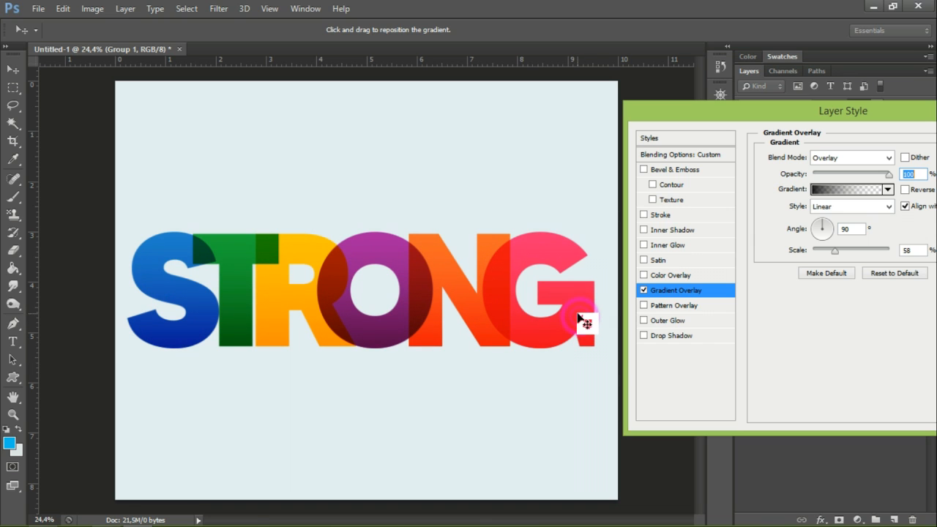
{"action": "left_click_drag", "start_coordinate": [801, 110], "coordinate": [554, 110]}
{"action": "left_click", "coordinate": [759, 138]}
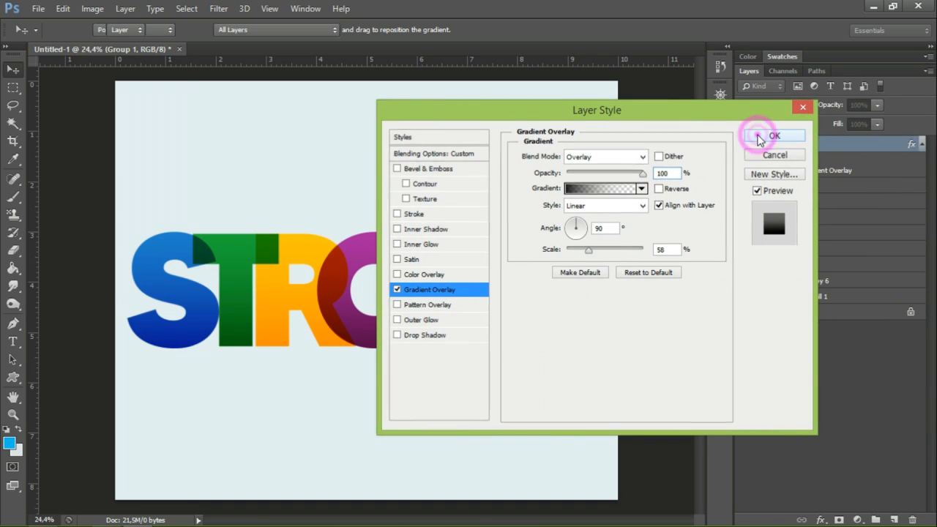
{"action": "left_click_drag", "start_coordinate": [922, 153], "coordinate": [545, 400]}
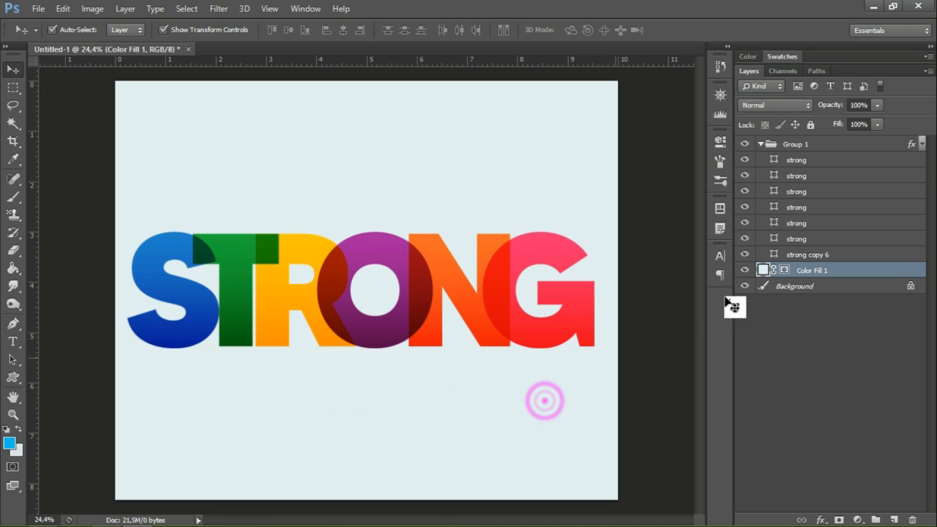
{"action": "left_click", "coordinate": [760, 145]}
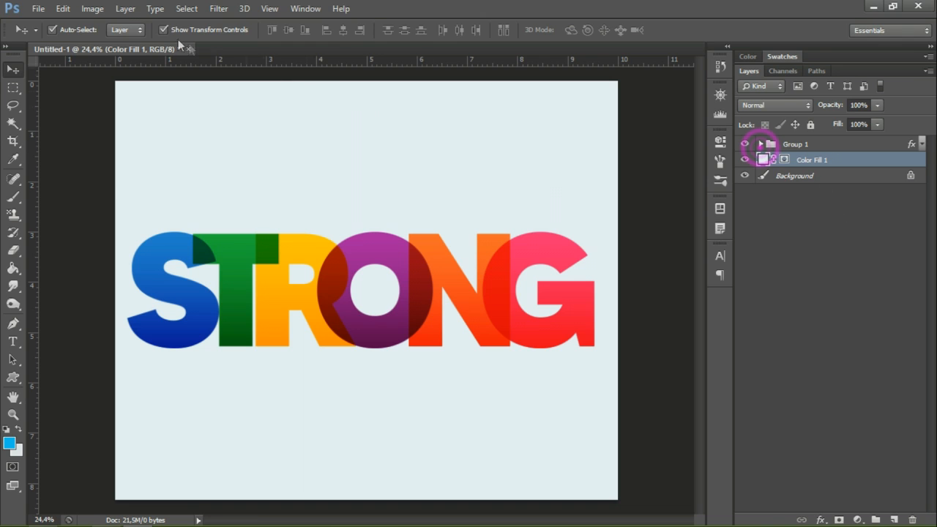
- Create a Pattern Fill layer above Color Fill 1 with its blend mode set to Soft Light
{"action": "left_click", "coordinate": [120, 10]}
{"action": "mouse_move", "coordinate": [264, 128]}
{"action": "left_click", "coordinate": [316, 152]}
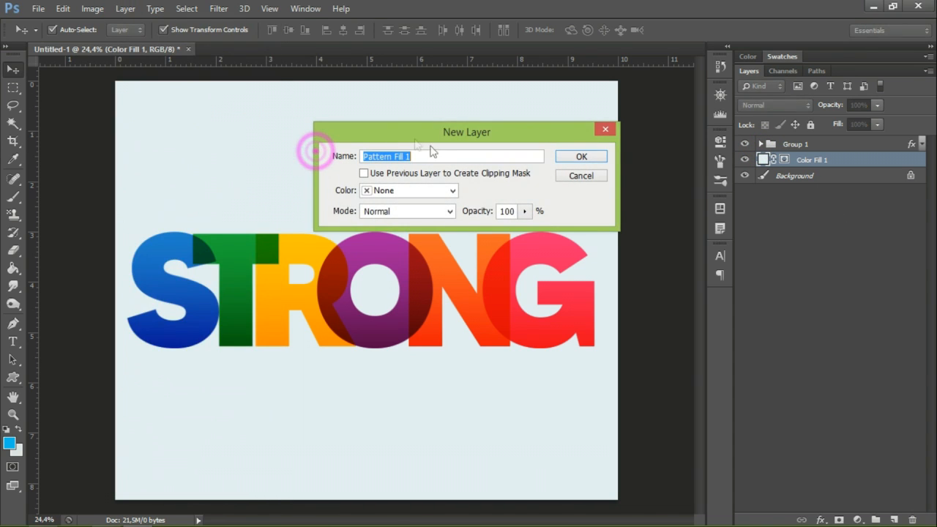
{"action": "left_click", "coordinate": [446, 211]}
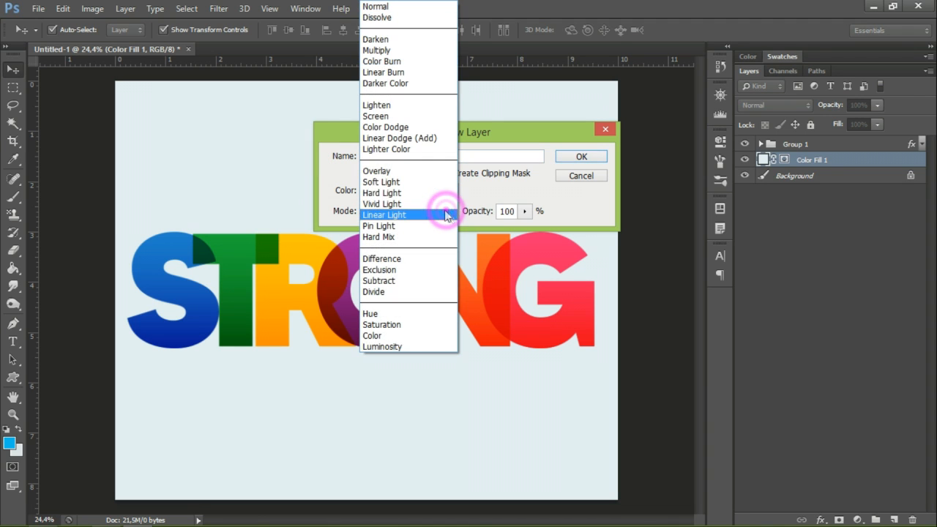
{"action": "left_click", "coordinate": [423, 183]}
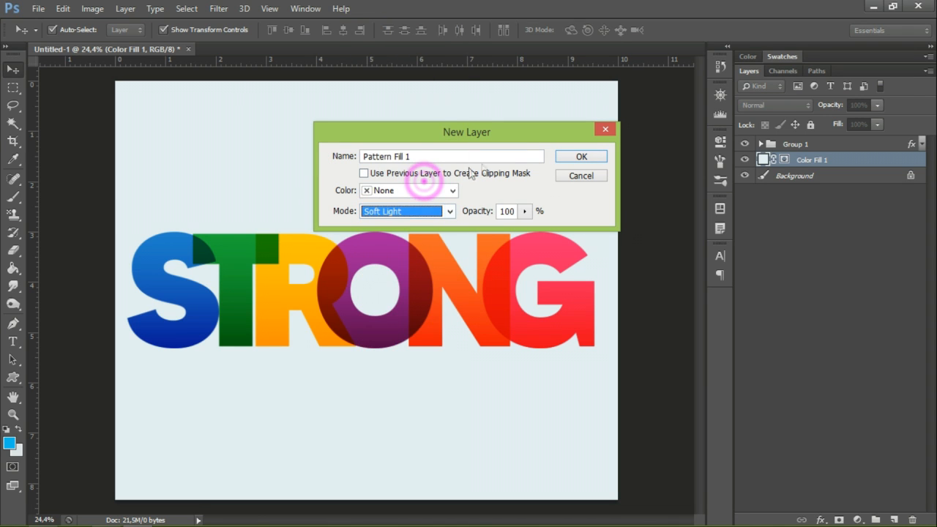
{"action": "left_click", "coordinate": [592, 160]}
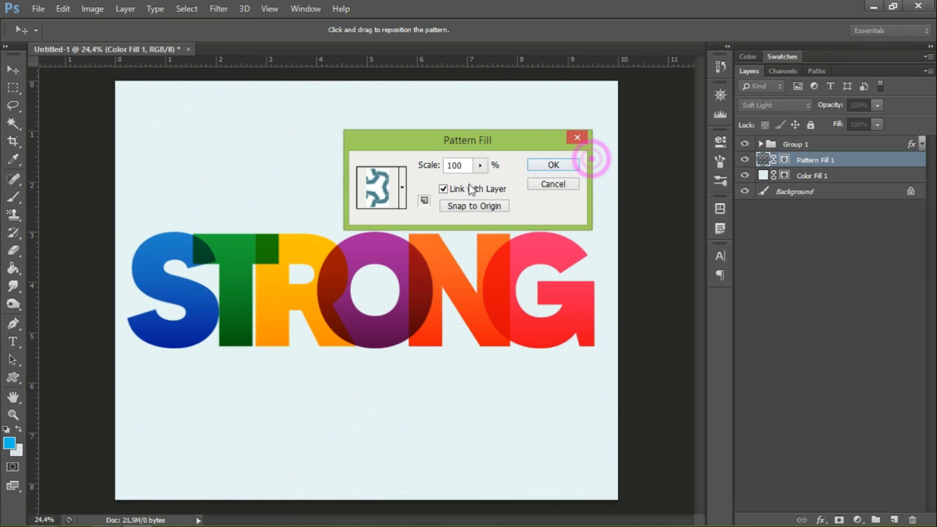
- Switch Pattern Fill 1 to the pale pattern at the end of the picker's first row, enlarge its scale to over 525%, and apply it
{"action": "left_click", "coordinate": [480, 165]}
{"action": "left_click", "coordinate": [403, 188]}
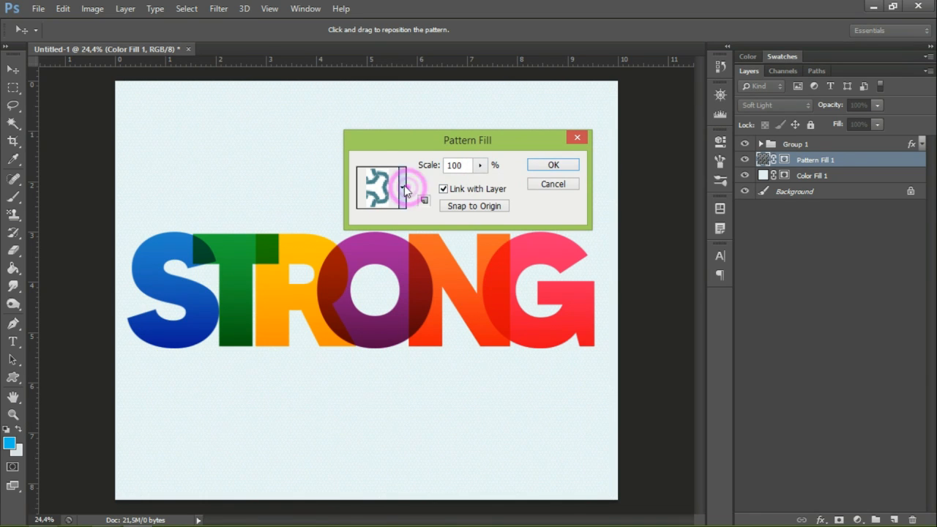
{"action": "left_click", "coordinate": [447, 242]}
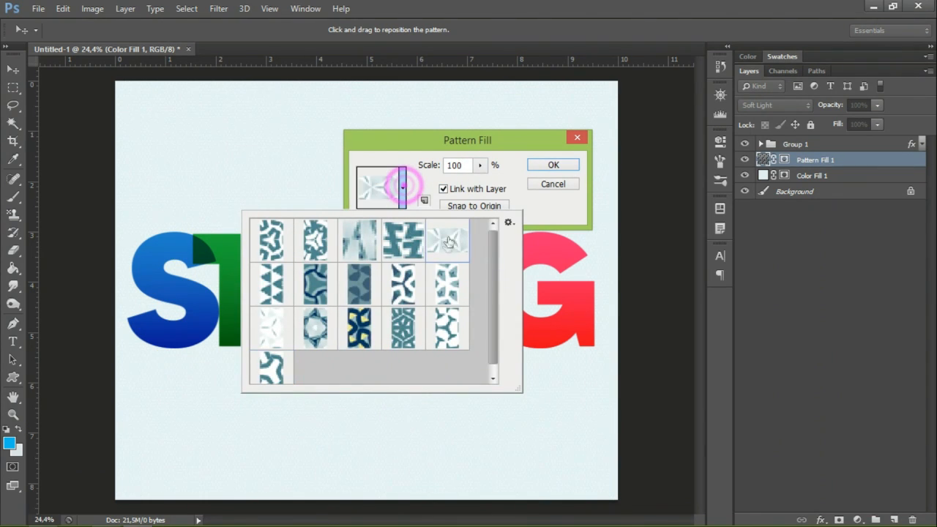
{"action": "left_click", "coordinate": [480, 166]}
{"action": "left_click", "coordinate": [509, 181]}
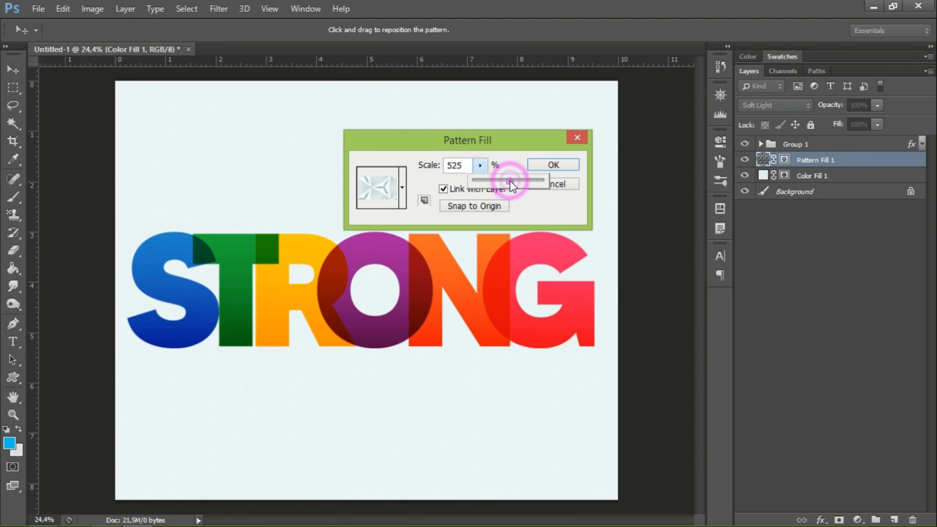
{"action": "left_click_drag", "start_coordinate": [510, 180], "coordinate": [516, 182]}
{"action": "left_click_drag", "start_coordinate": [523, 186], "coordinate": [525, 186]}
{"action": "left_click", "coordinate": [567, 167]}
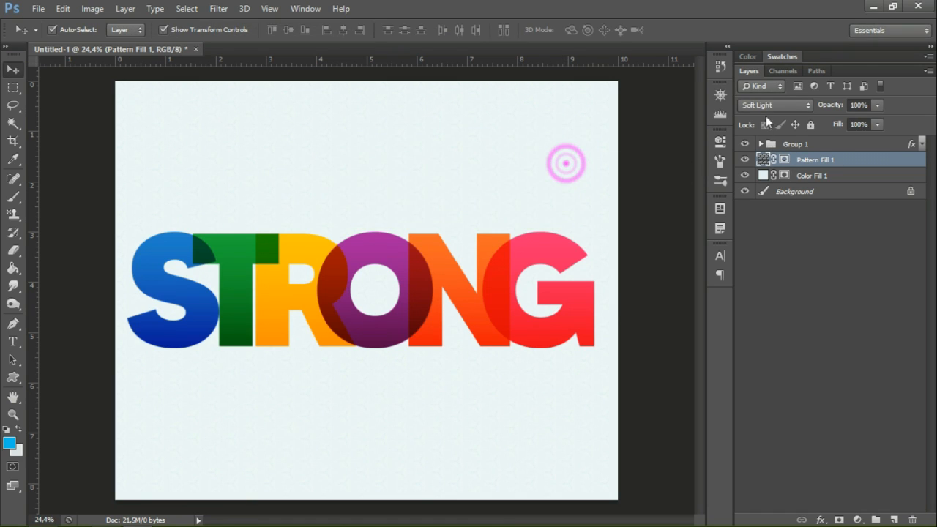
- Rename the Group 1 layer group to "strong"
{"action": "left_click", "coordinate": [805, 145]}
{"action": "double_click", "coordinate": [800, 146]}
{"action": "key", "text": "BackSpace"}
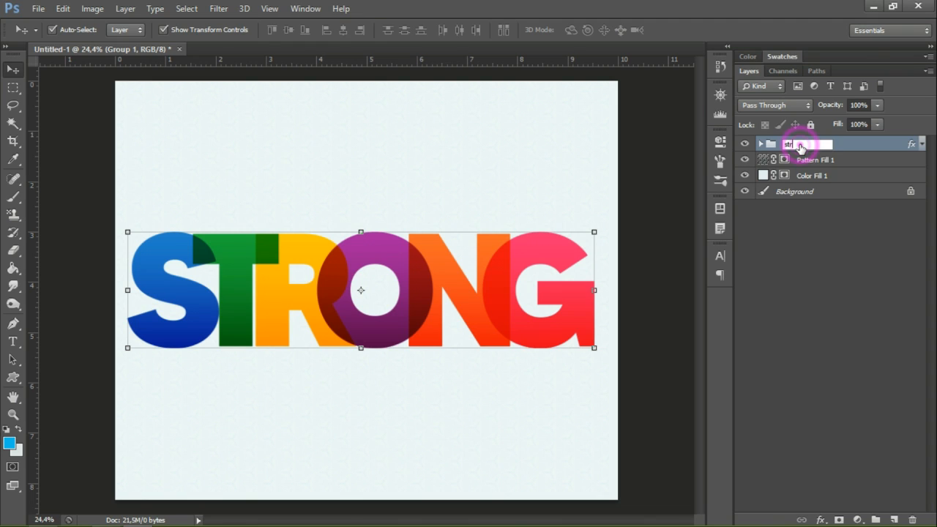
{"action": "key", "text": "Return"}
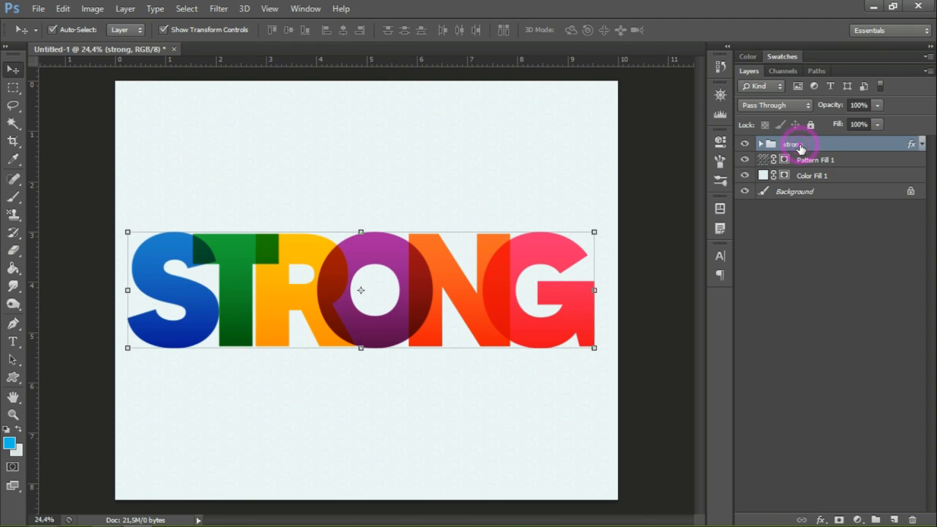
- Save the design to the Downloads folder as a JPEG named "strong" with Maximum quality 12 and the Baseline ("Standard") format option
{"action": "left_click", "coordinate": [37, 9]}
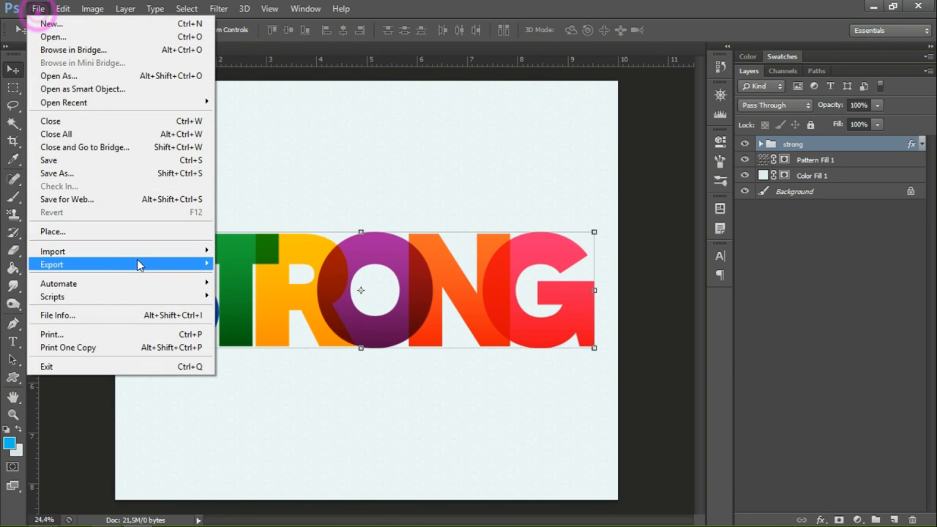
{"action": "mouse_move", "coordinate": [139, 265]}
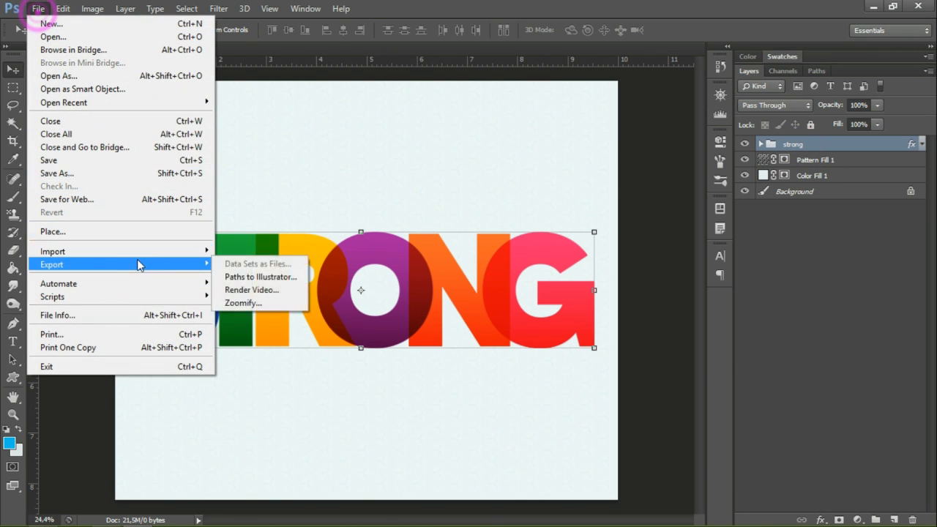
{"action": "left_click", "coordinate": [117, 174]}
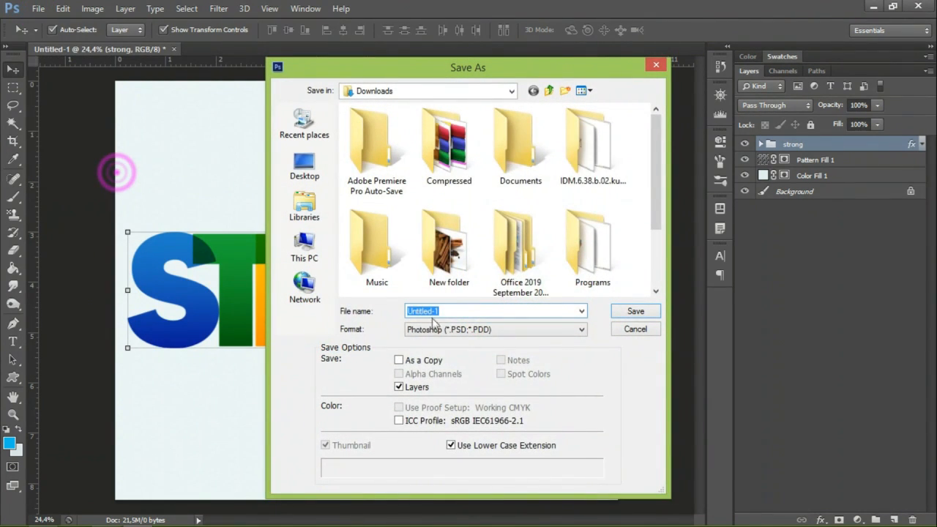
{"action": "left_click", "coordinate": [438, 330]}
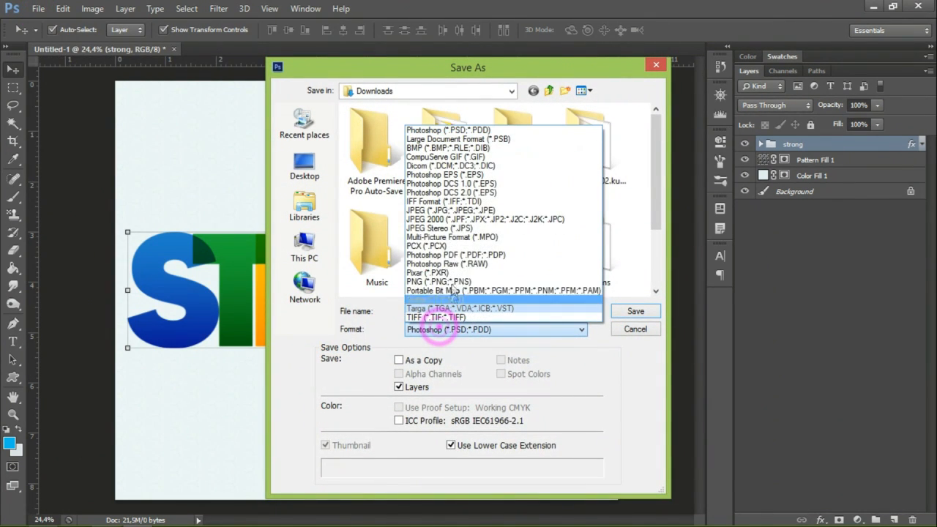
{"action": "left_click", "coordinate": [467, 211]}
{"action": "double_click", "coordinate": [456, 311]}
{"action": "type", "text": "strong"}
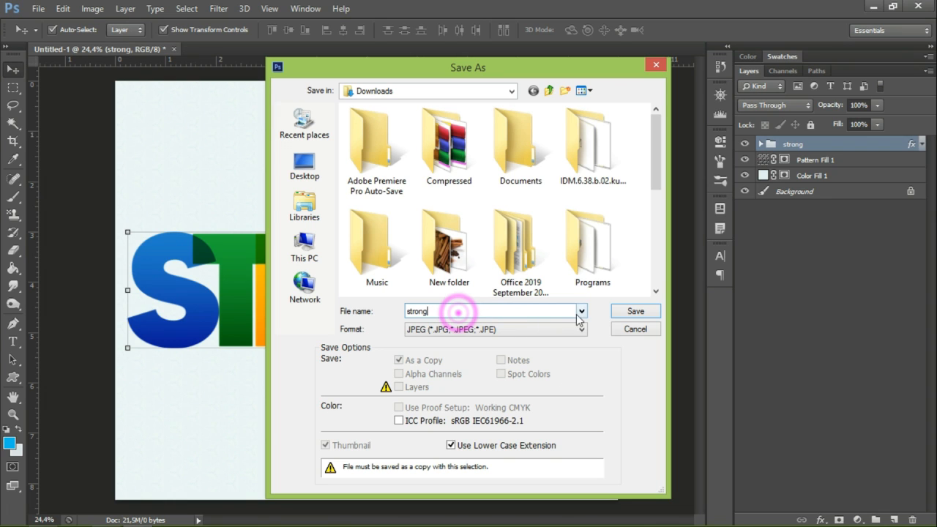
{"action": "left_click", "coordinate": [631, 310]}
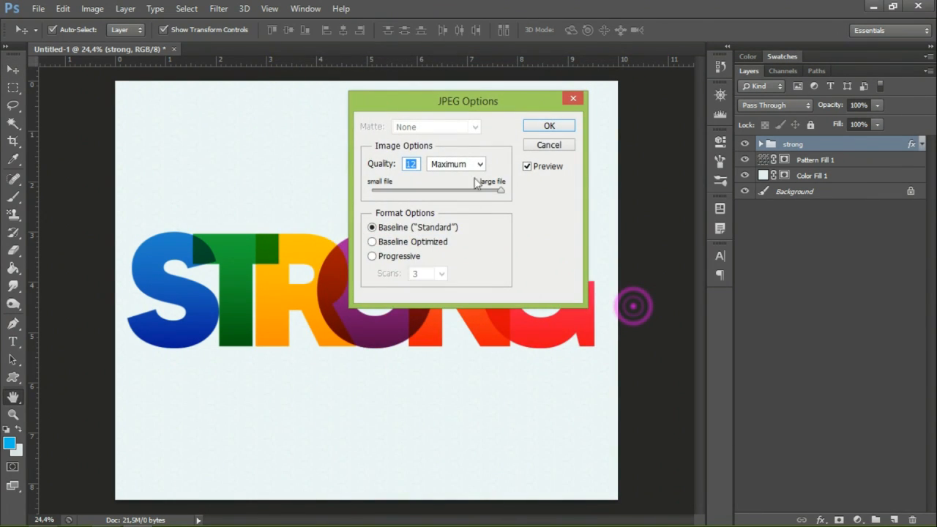
{"action": "left_click", "coordinate": [551, 128]}
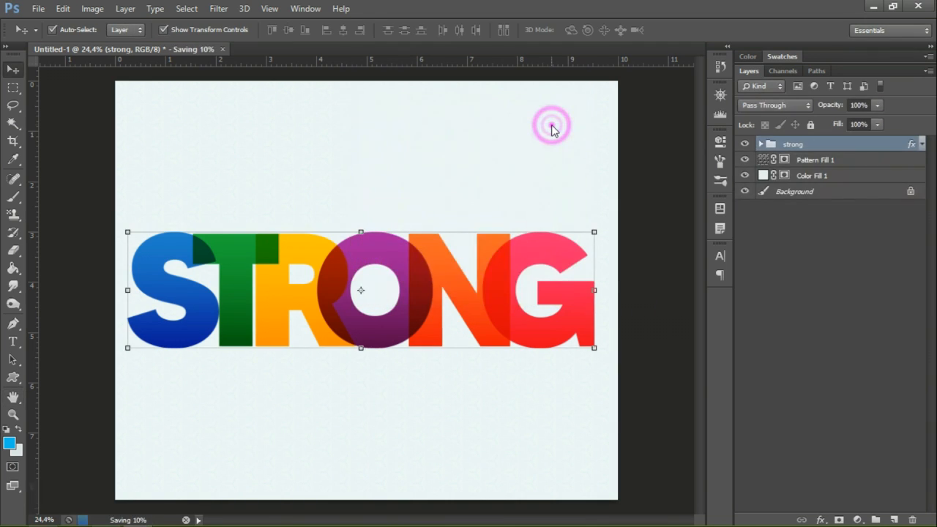